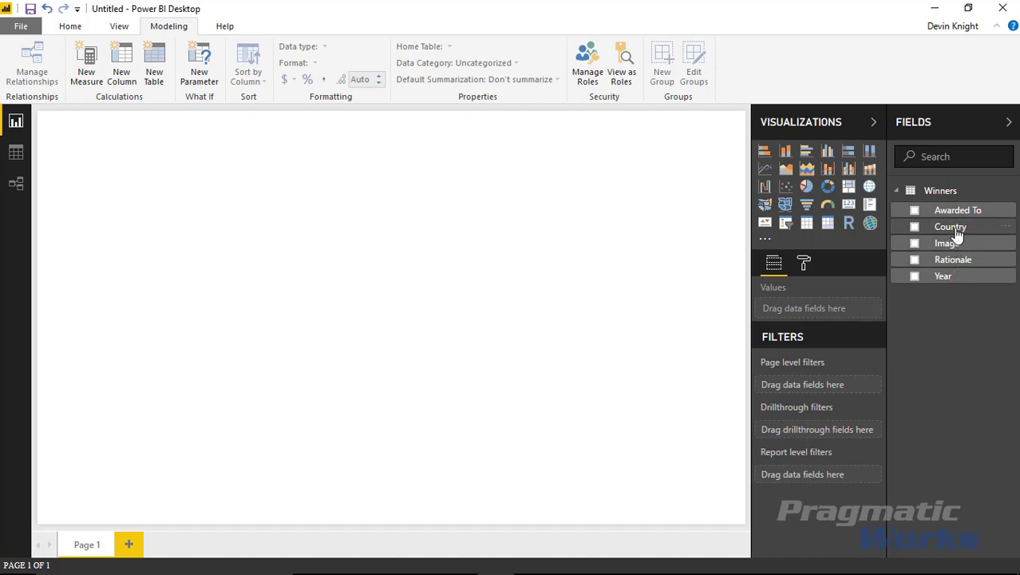
Add a map visual and enlarge it in the lower-right corner of the report page
left_click(870, 186)
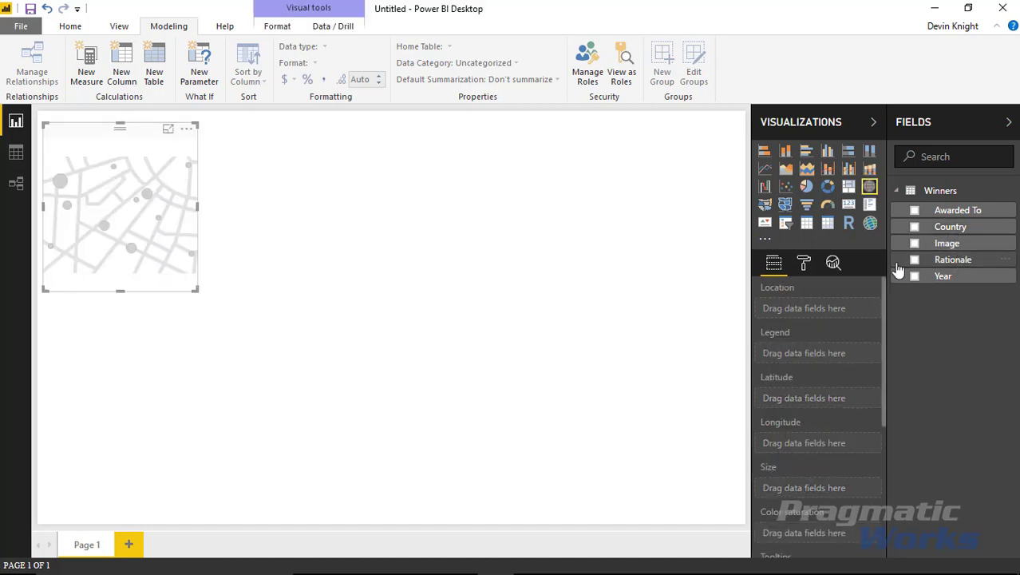
left_click_drag(172, 148, 736, 403)
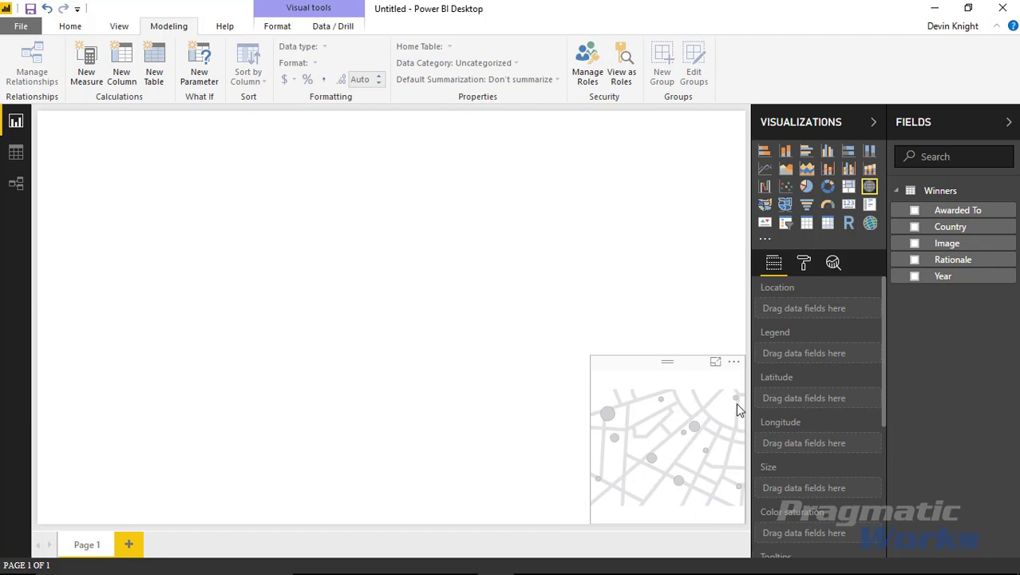
left_click_drag(590, 358, 423, 301)
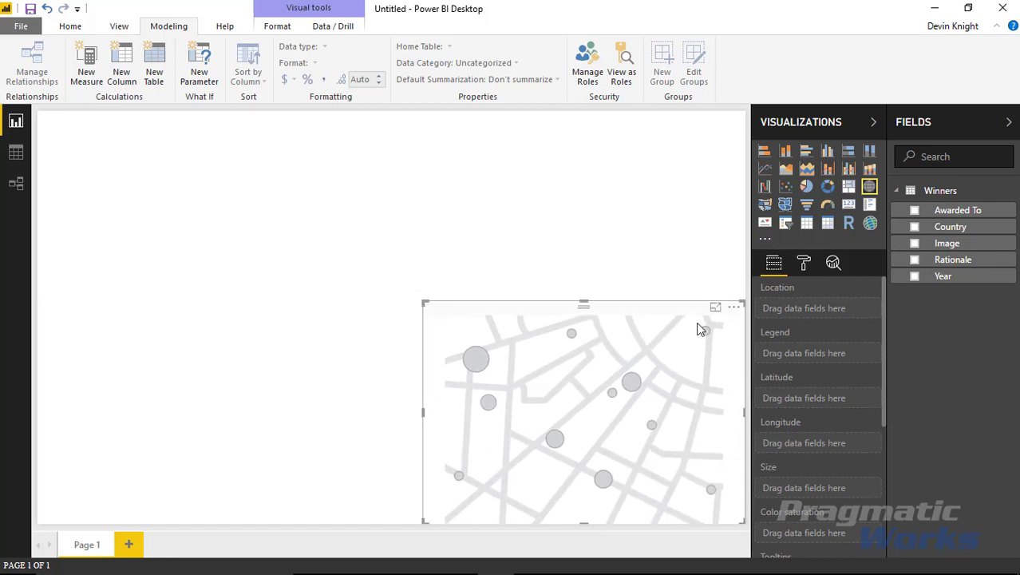
Plot Country as the map's location and size the bubbles by the count of Awarded To
left_click(915, 228)
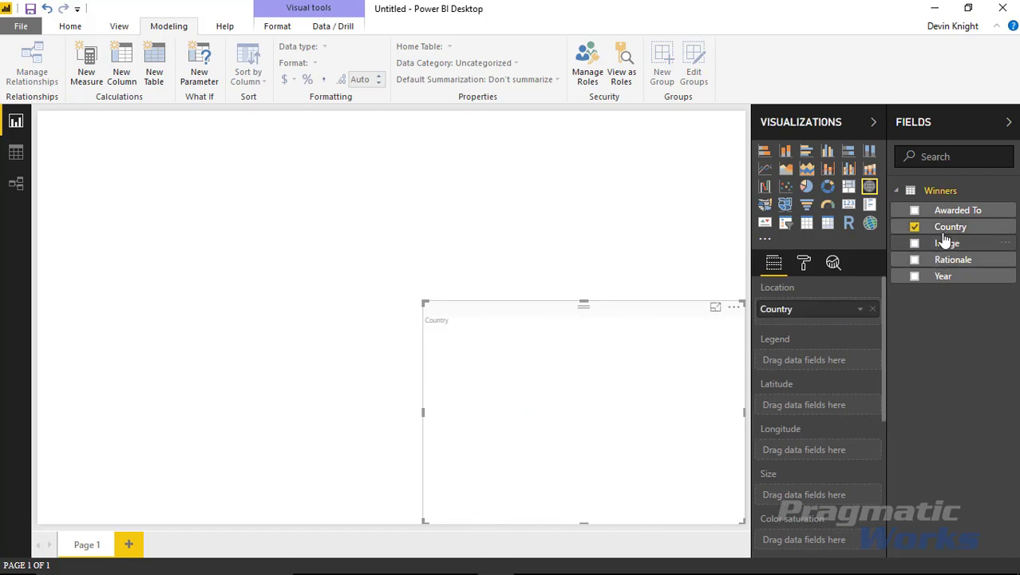
left_click_drag(950, 216, 838, 495)
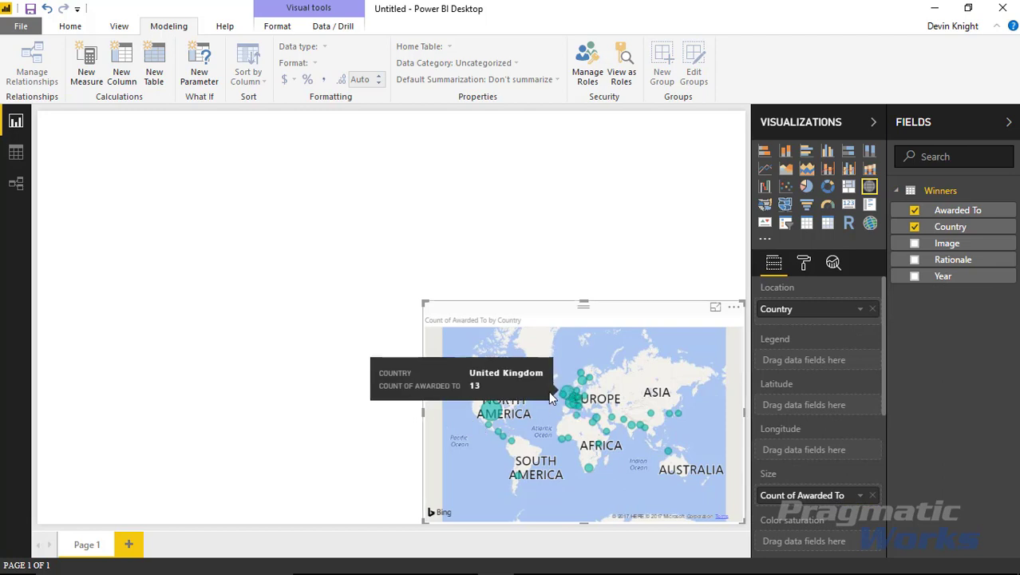
mouse_move(495, 411)
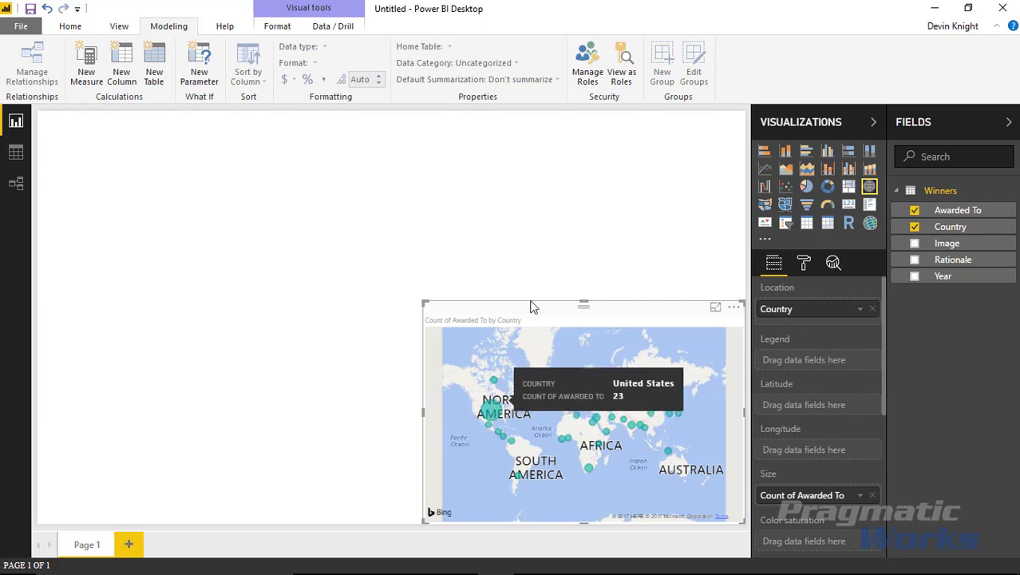
mouse_move(569, 395)
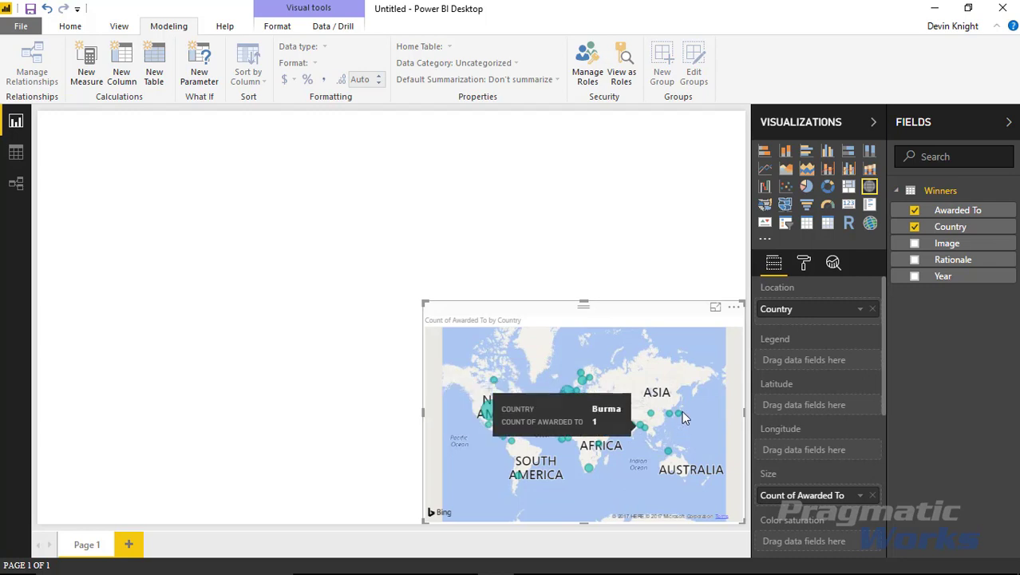
Add a table visual in the page's lower-left corner and enlarge it to reach the map
left_click(259, 329)
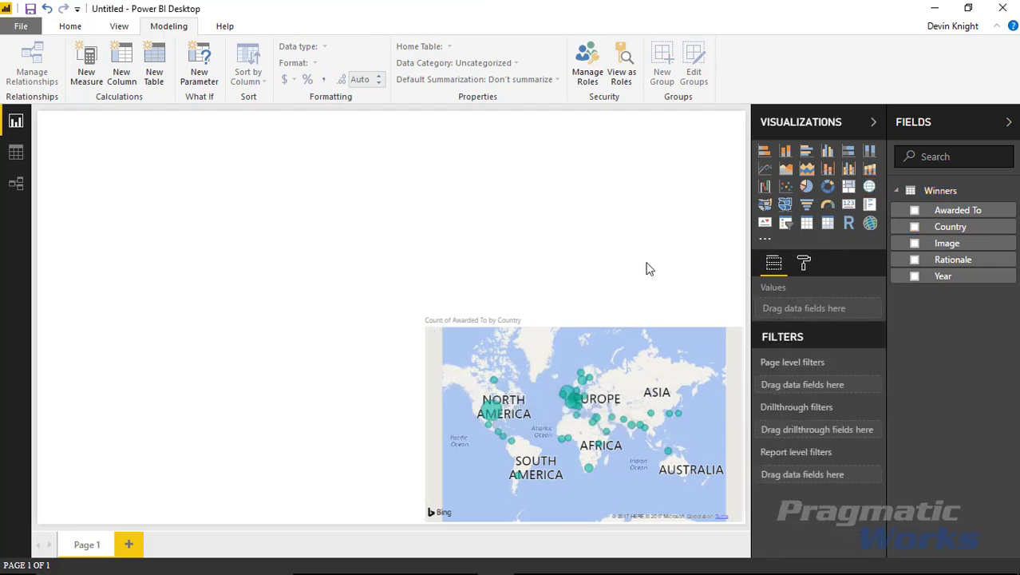
left_click(807, 223)
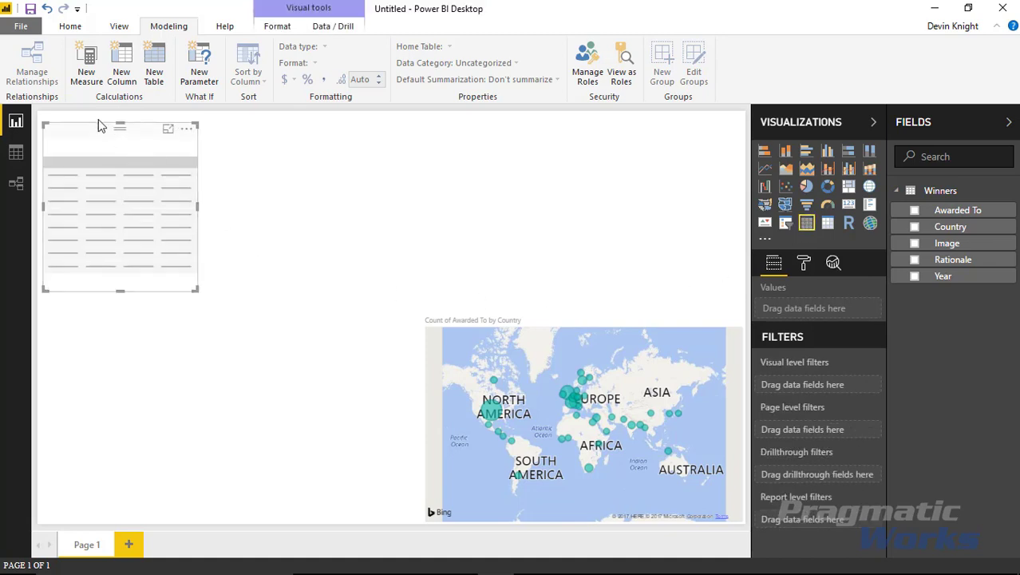
left_click_drag(94, 152, 88, 382)
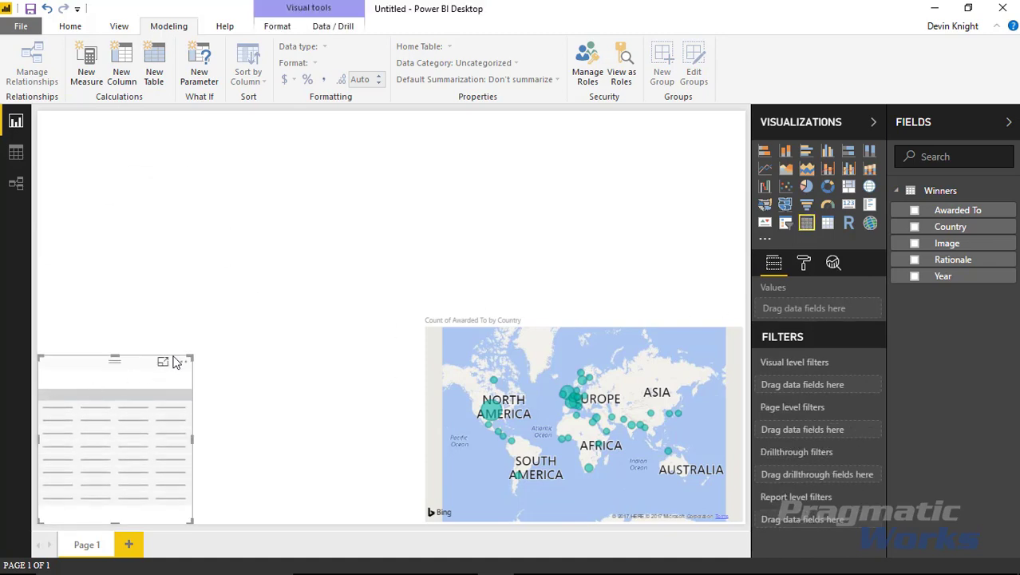
left_click_drag(195, 349, 416, 293)
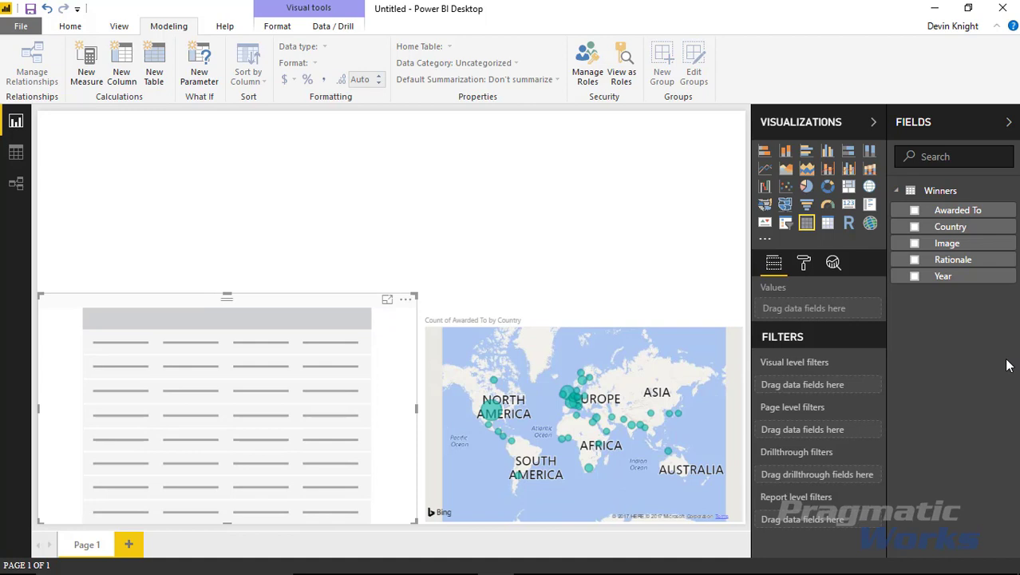
Fill the table with the Year, Country, Awarded To, Rationale and Image fields, in that order
left_click(917, 284)
left_click(915, 275)
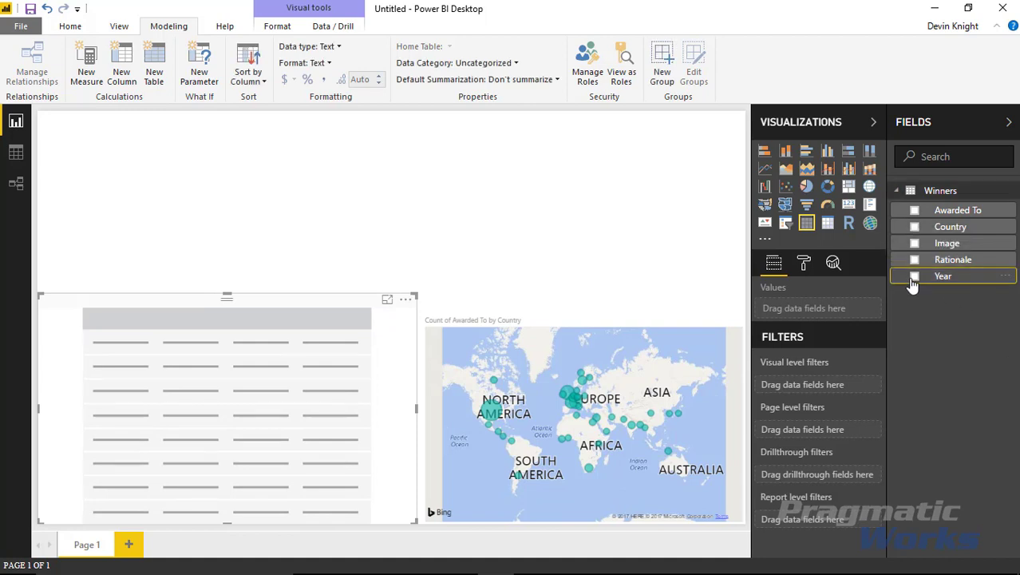
left_click(915, 228)
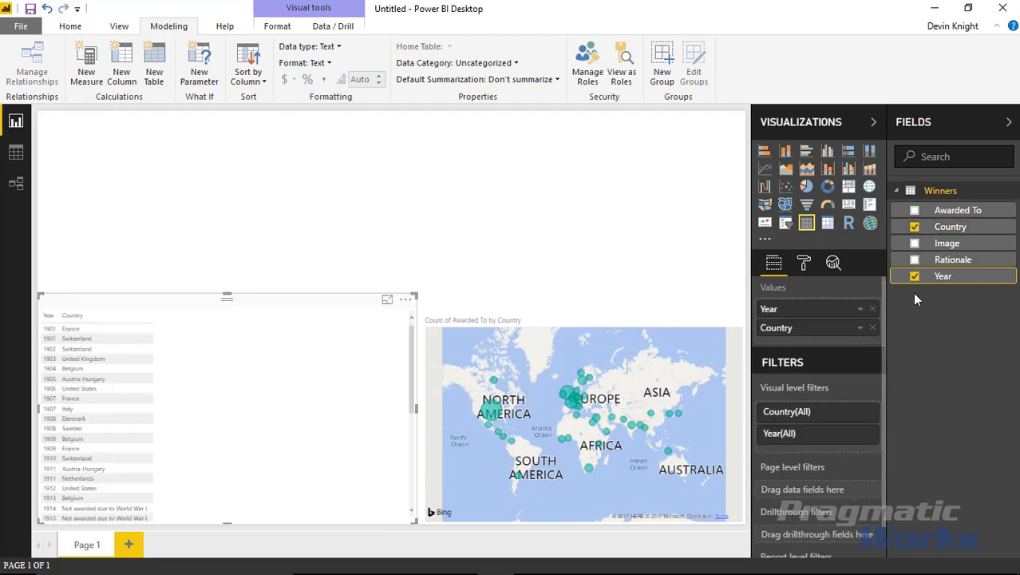
left_click(915, 211)
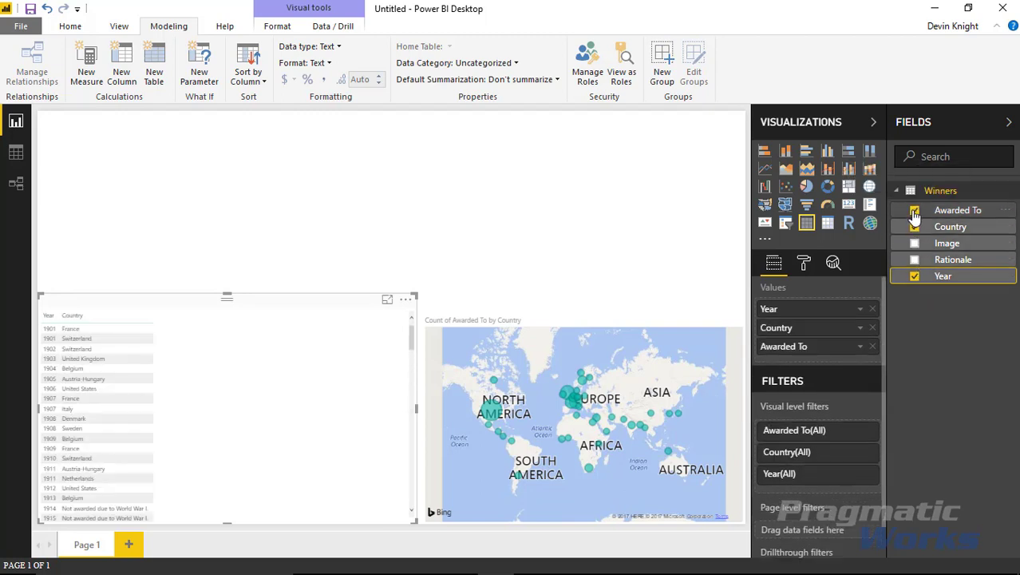
left_click(915, 259)
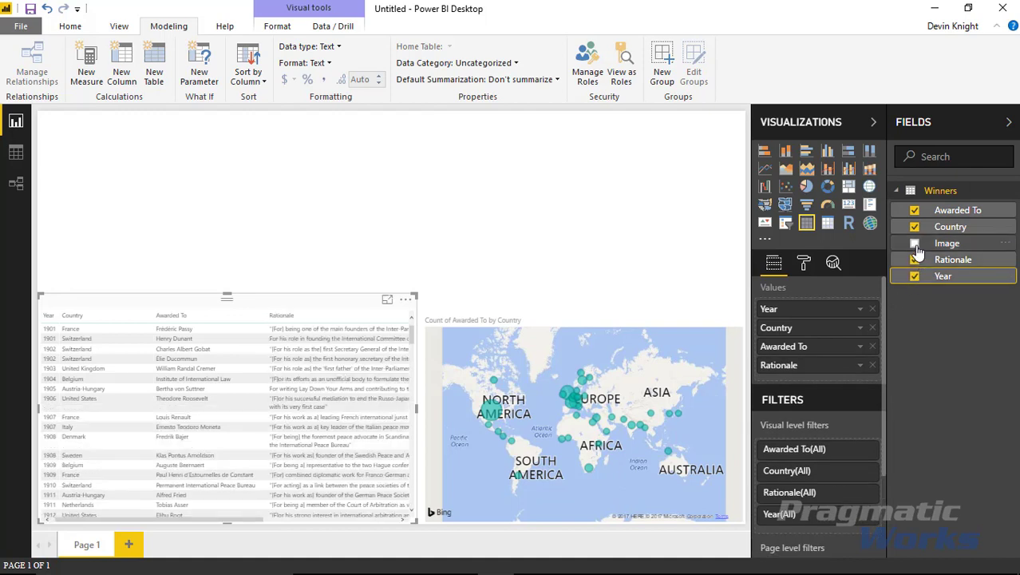
left_click(916, 244)
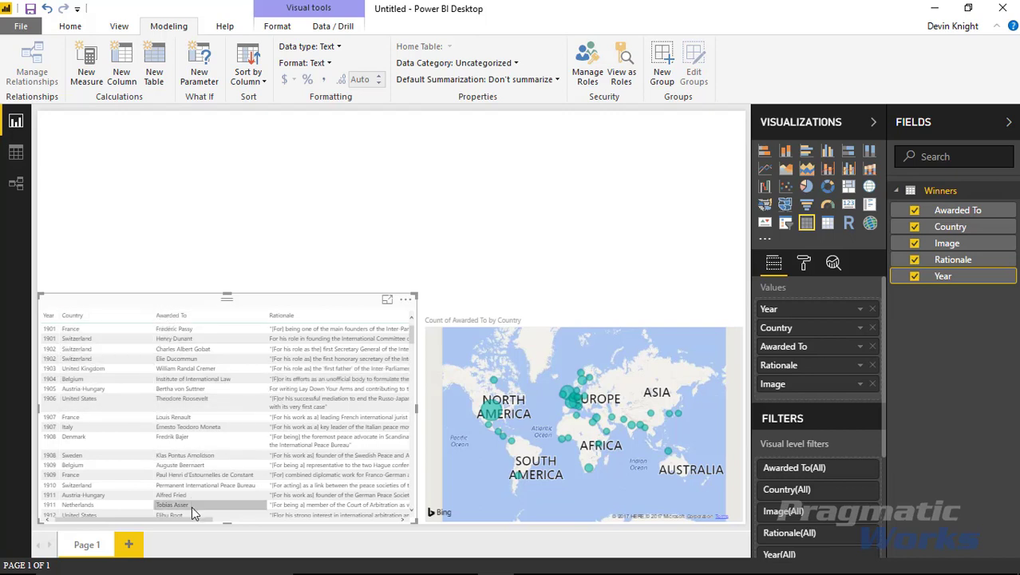
Narrow the table's Rationale, Awarded To and Country columns so the Image column fits in view
left_click_drag(183, 518, 299, 510)
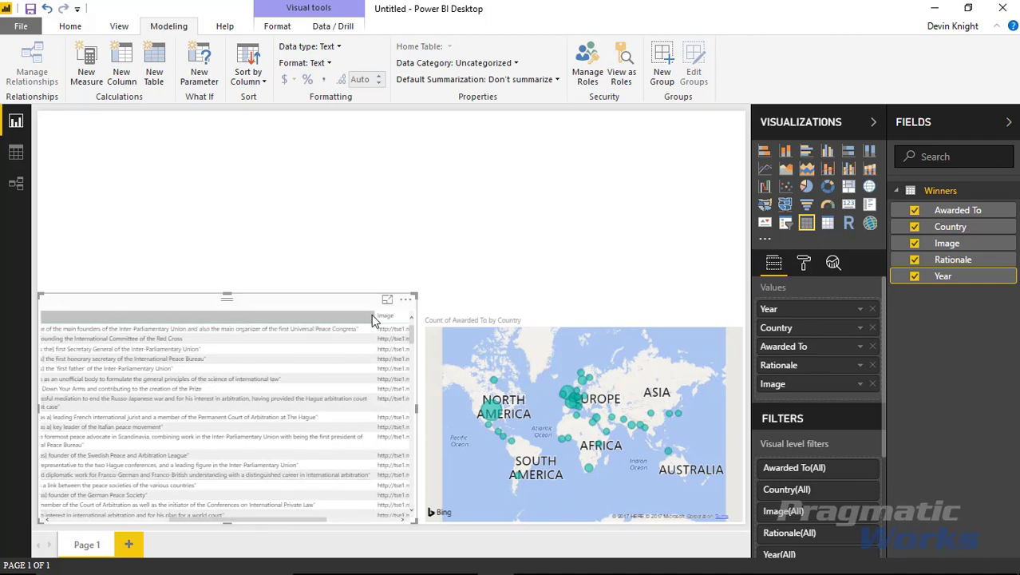
left_click_drag(372, 315, 214, 376)
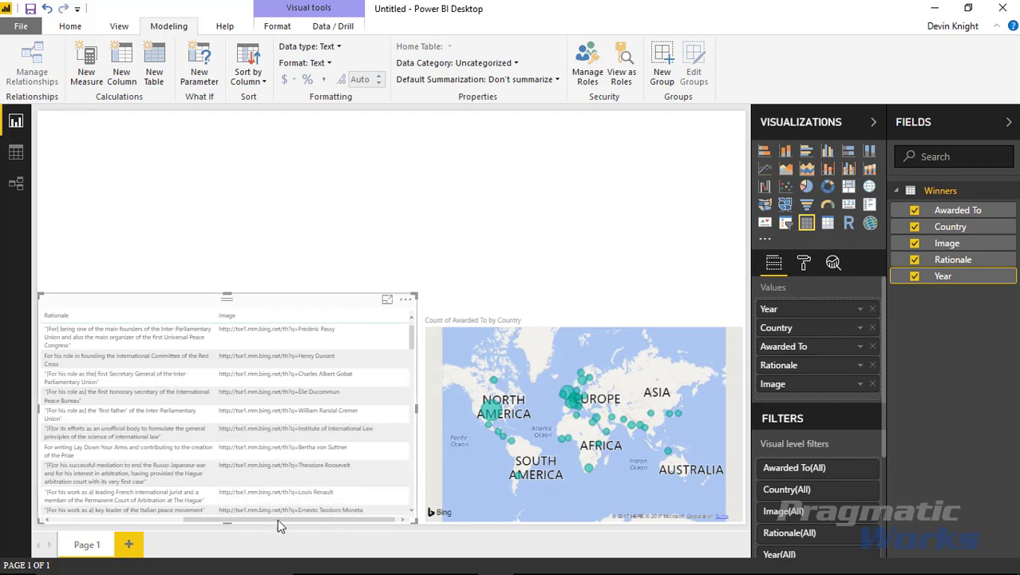
left_click_drag(277, 519, 239, 519)
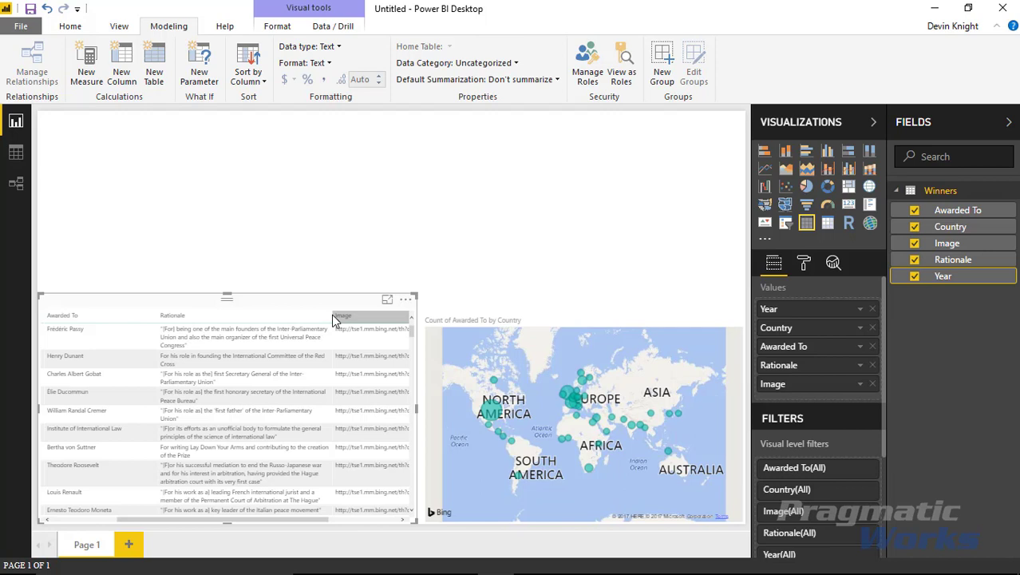
left_click_drag(334, 320, 284, 318)
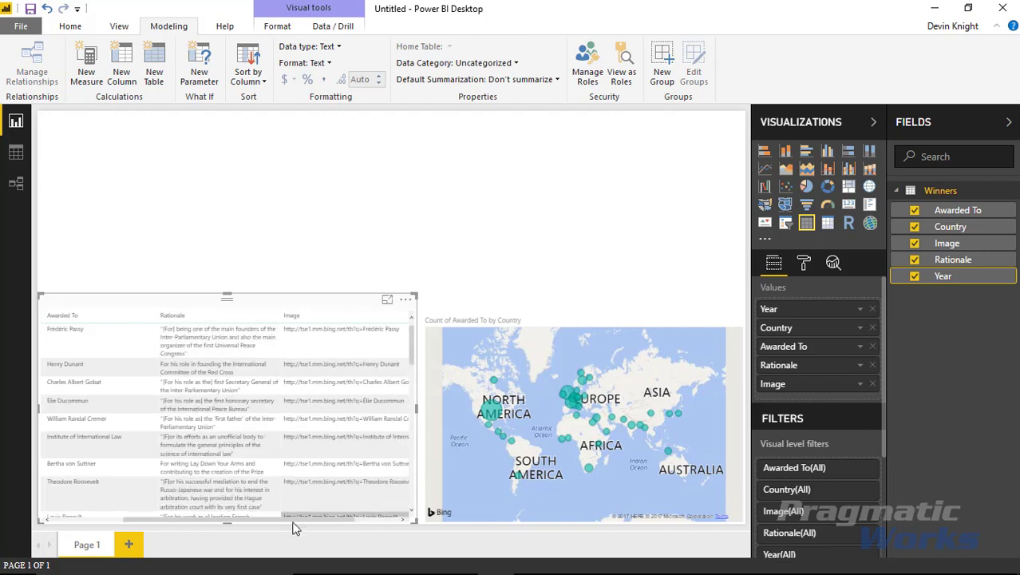
left_click_drag(289, 526, 200, 529)
left_click(200, 531)
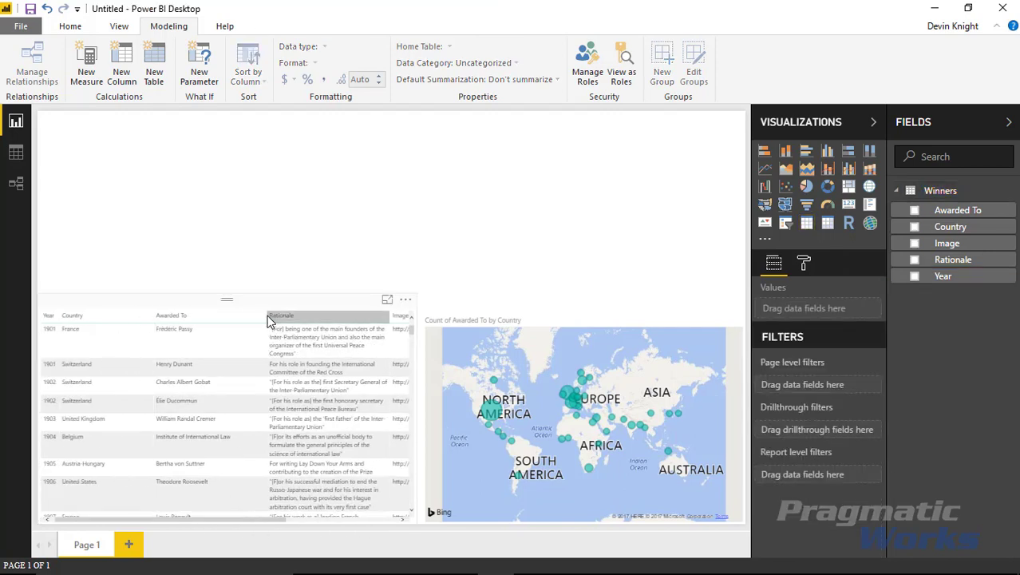
left_click_drag(269, 320, 243, 319)
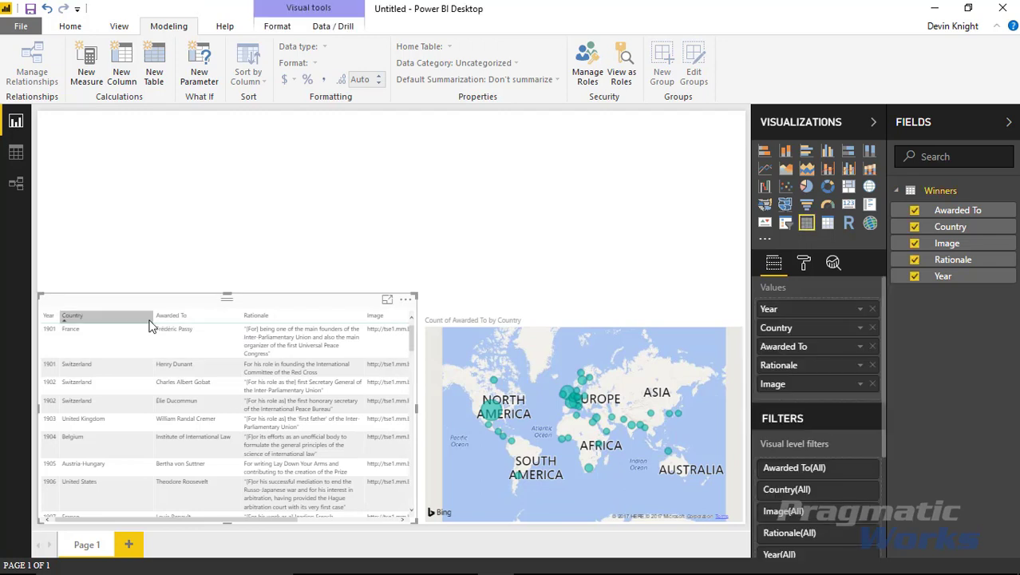
left_click_drag(150, 318, 119, 318)
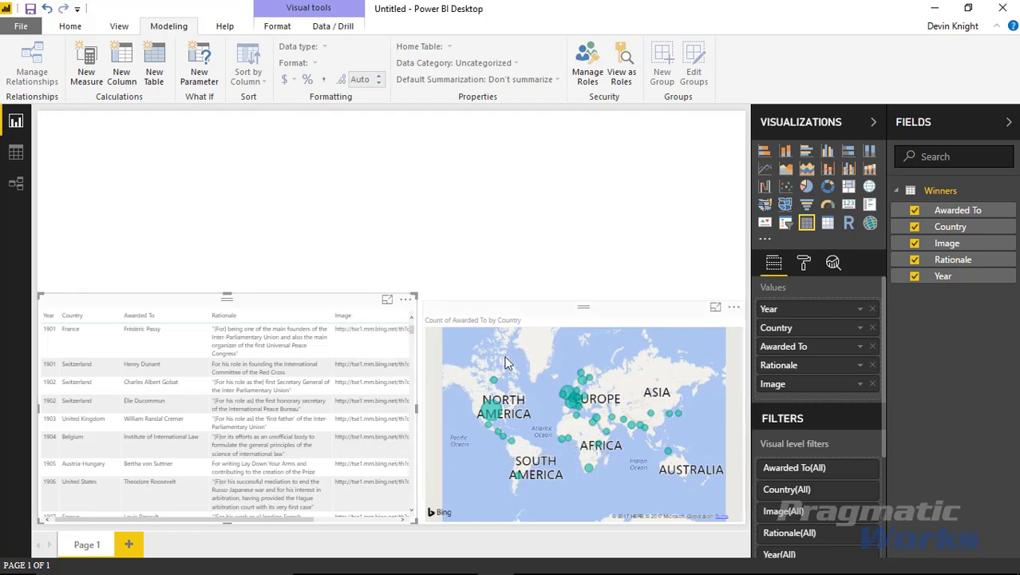
Set the data category of the Image field to Image URL so the table shows pictures
left_click(962, 244)
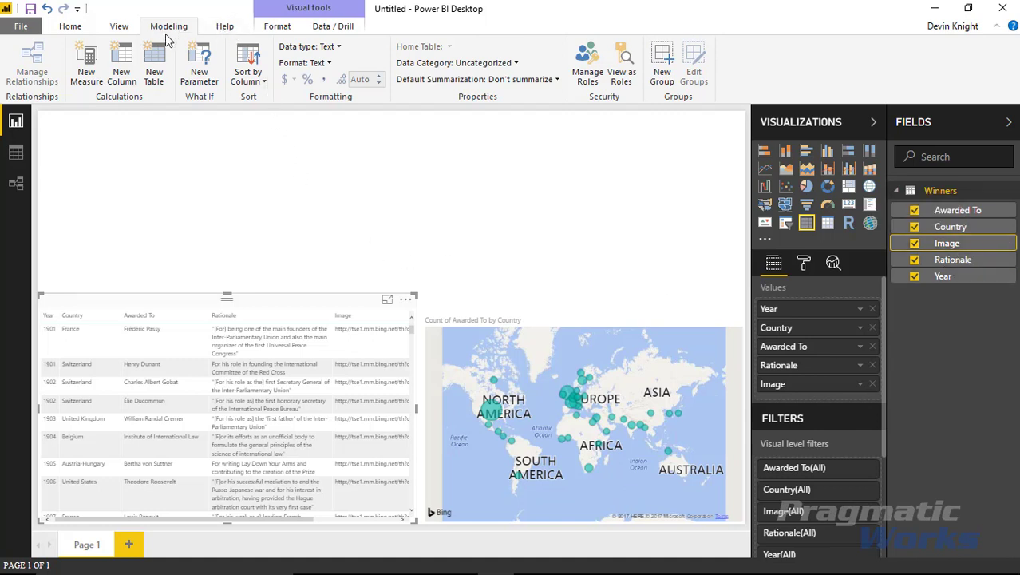
left_click(503, 63)
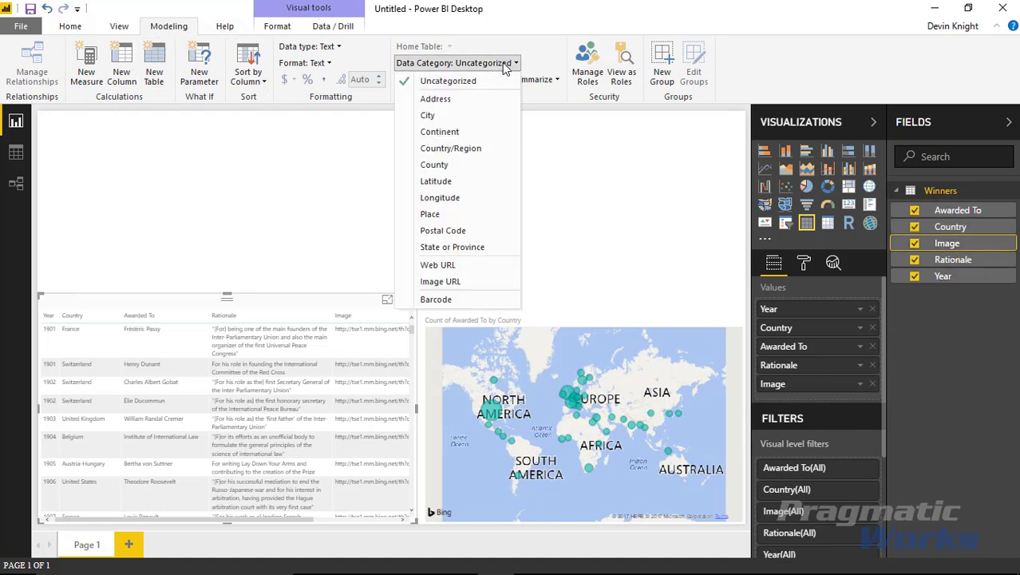
left_click(465, 282)
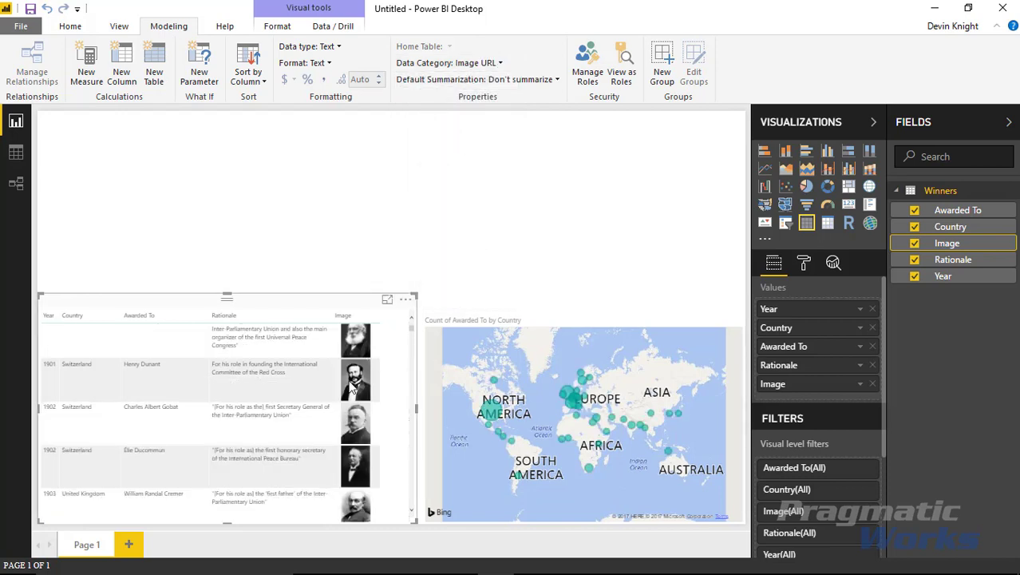
scroll(345, 416, "up", 1)
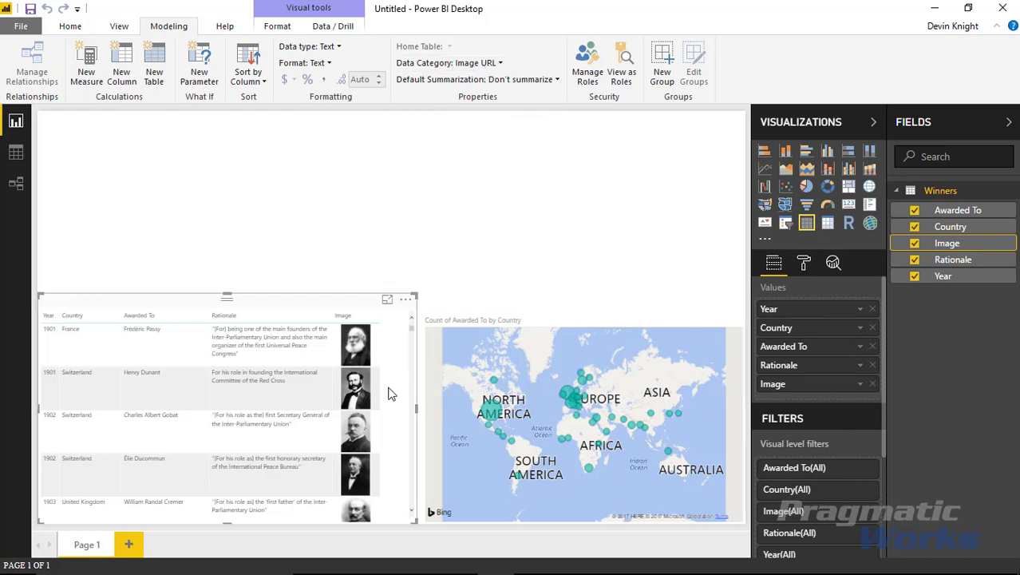
Reduce the table's height slightly by lowering its upper edge
left_click(229, 263)
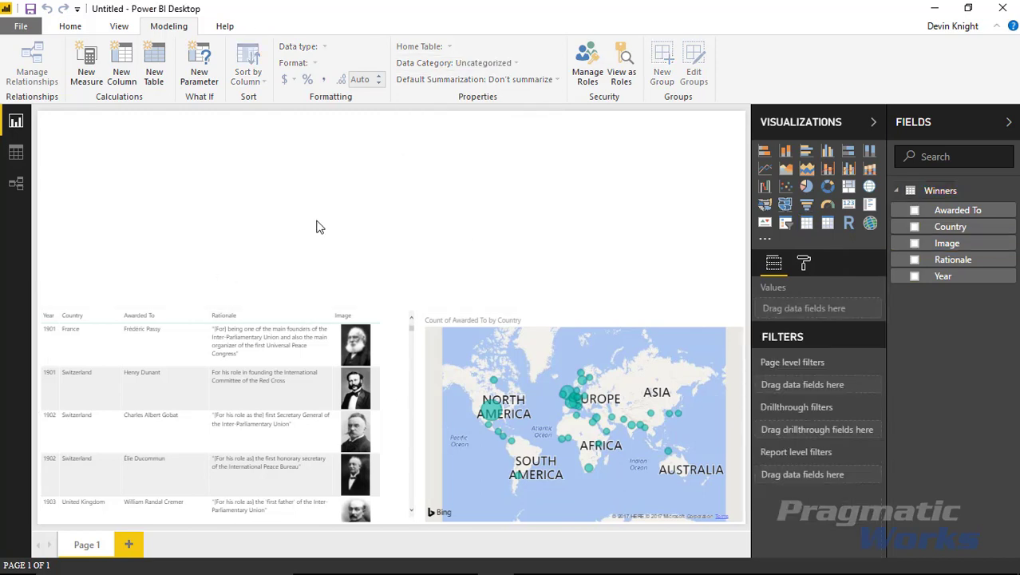
left_click(229, 300)
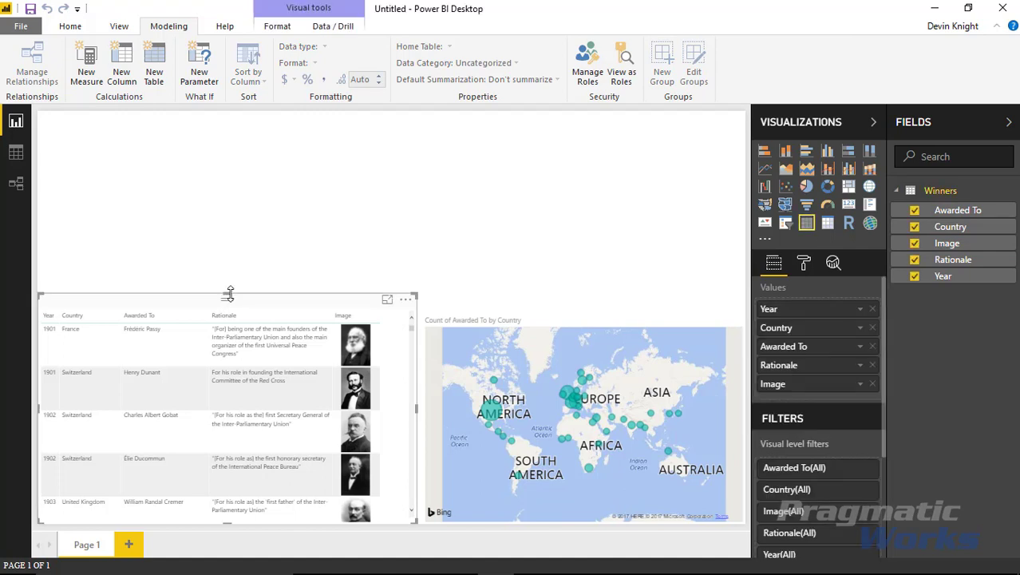
left_click_drag(229, 294, 229, 305)
left_click(300, 263)
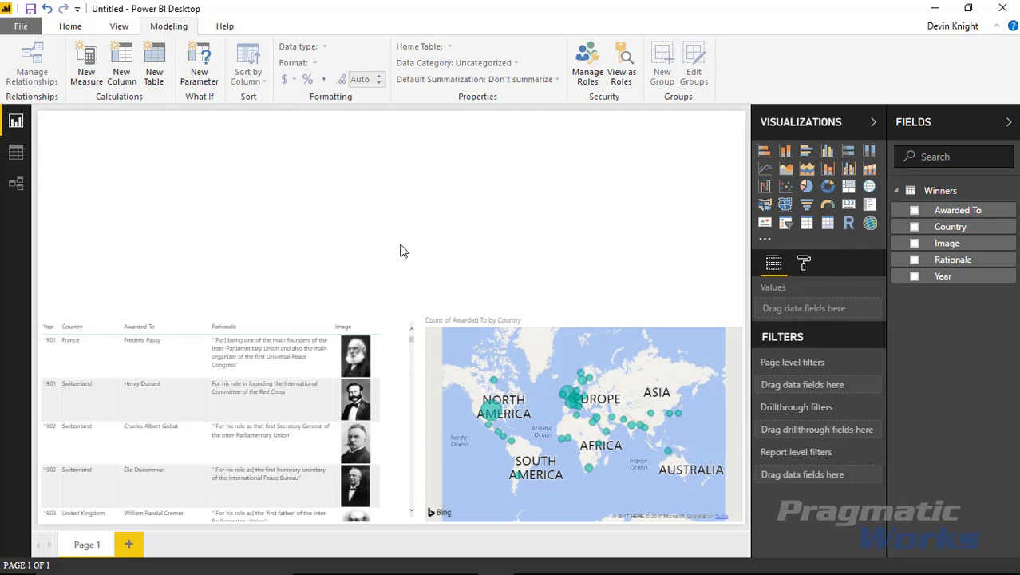
Search the custom visuals store for "image timeline" and import the Image Timeline visual into the report
left_click(70, 28)
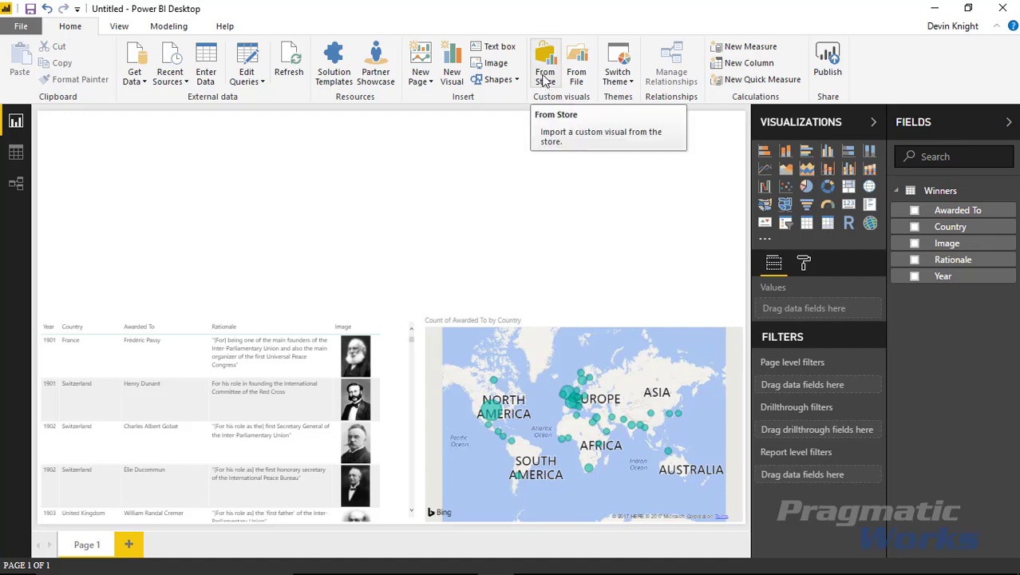
left_click(766, 241)
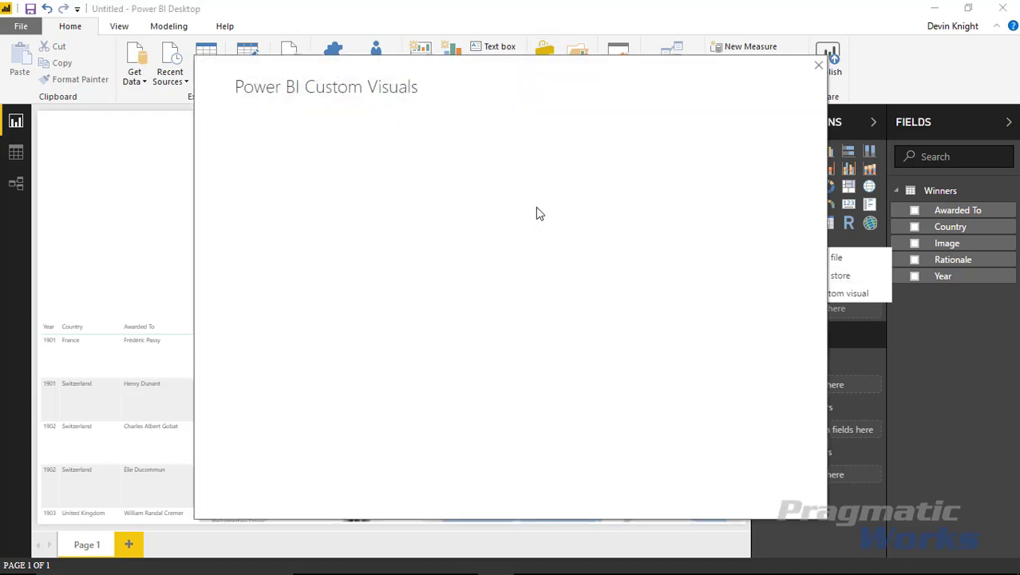
left_click(300, 161)
type("image timeline")
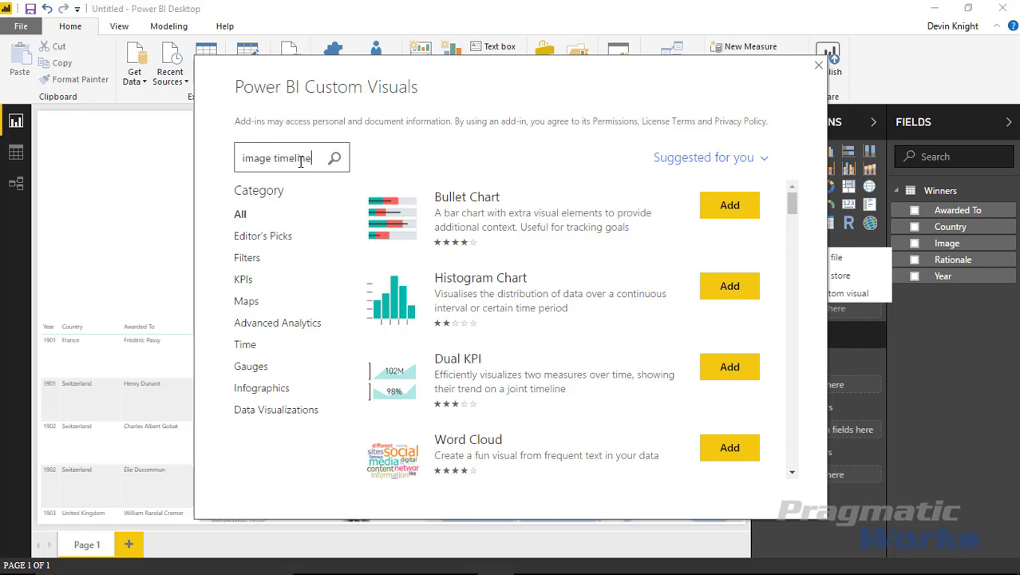
key("Return")
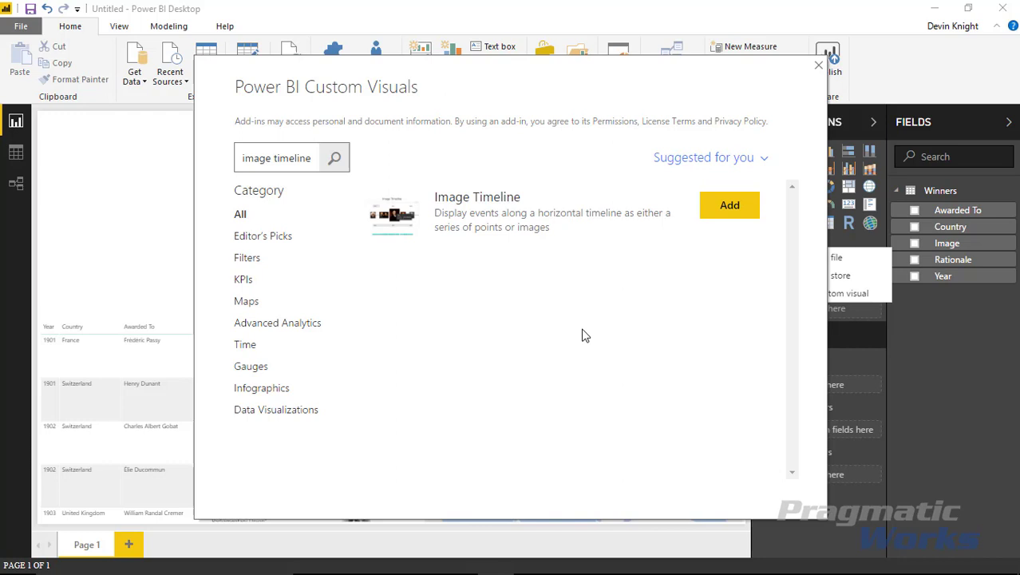
left_click(742, 211)
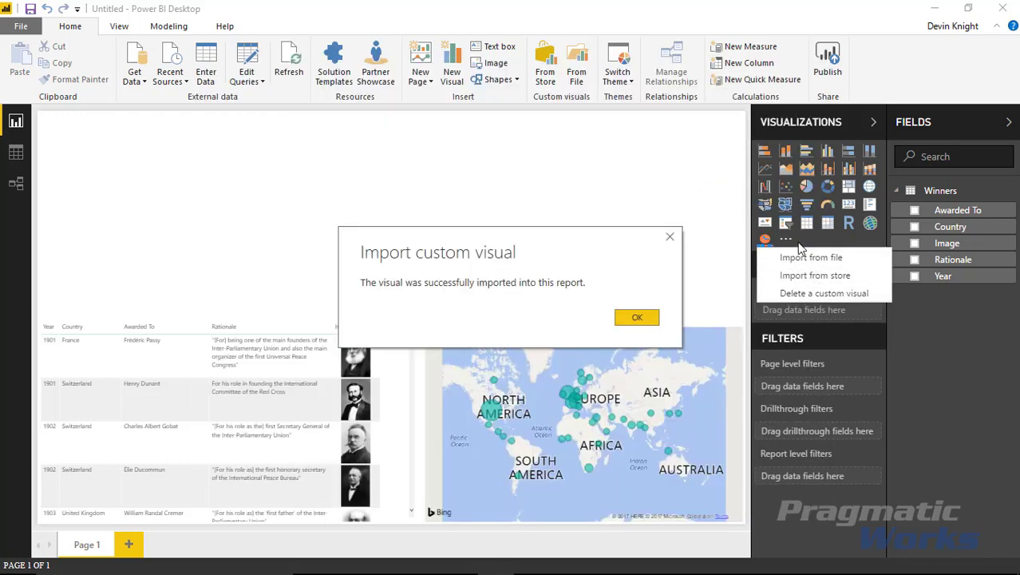
Add the imported Image Timeline visual to the report and stretch it across the page width above the table and map
left_click(637, 317)
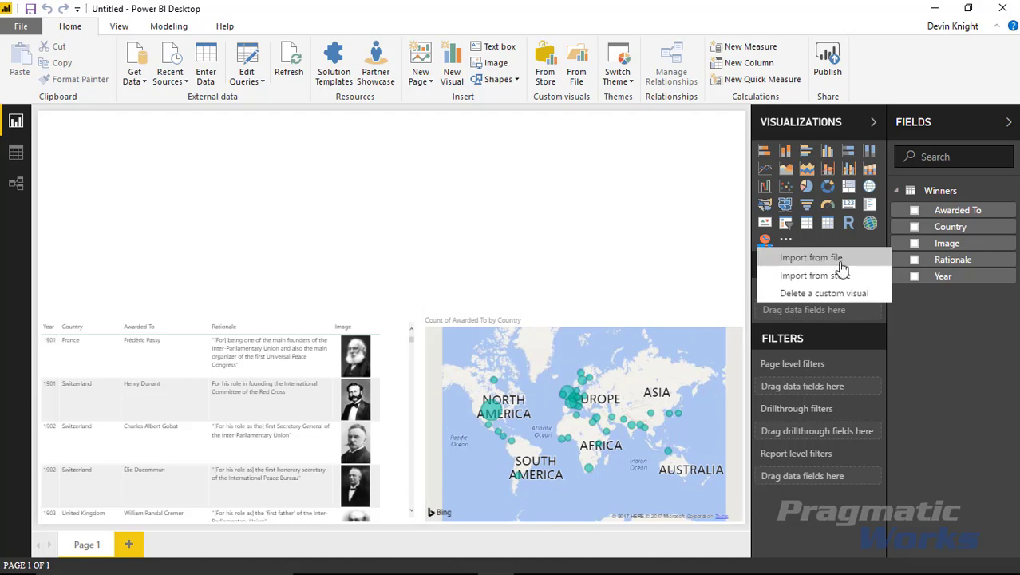
left_click(814, 259)
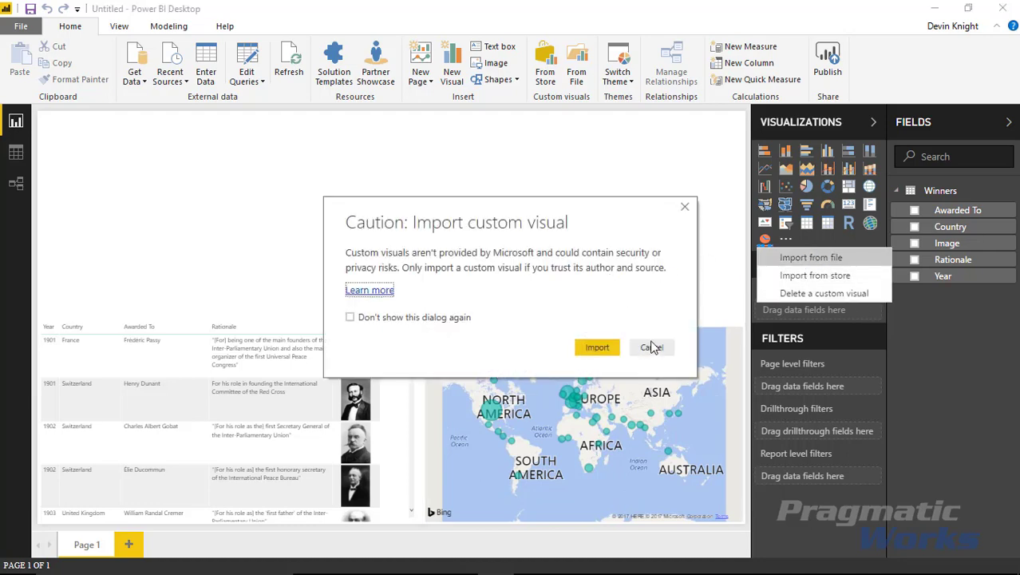
left_click(651, 347)
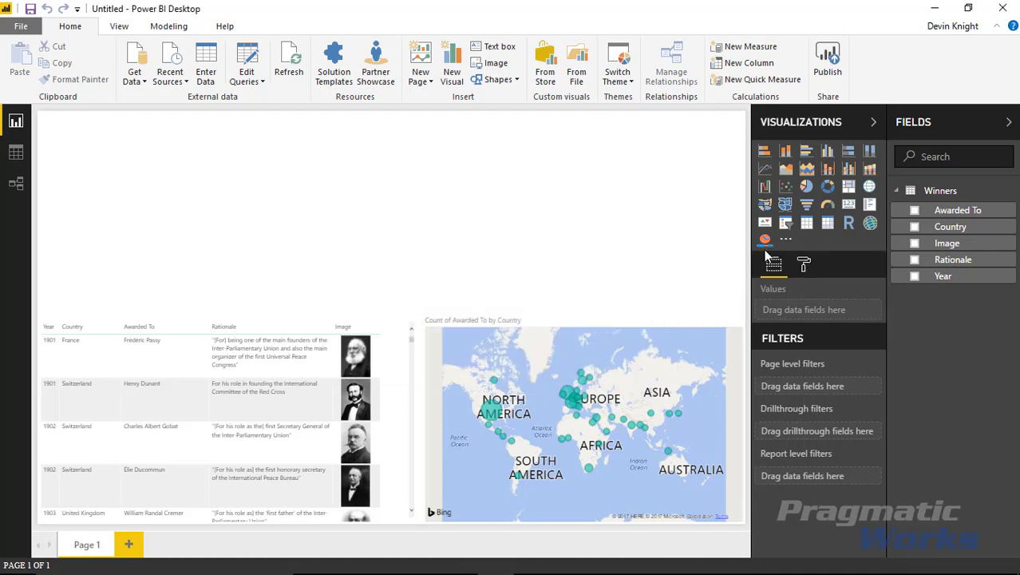
left_click(765, 244)
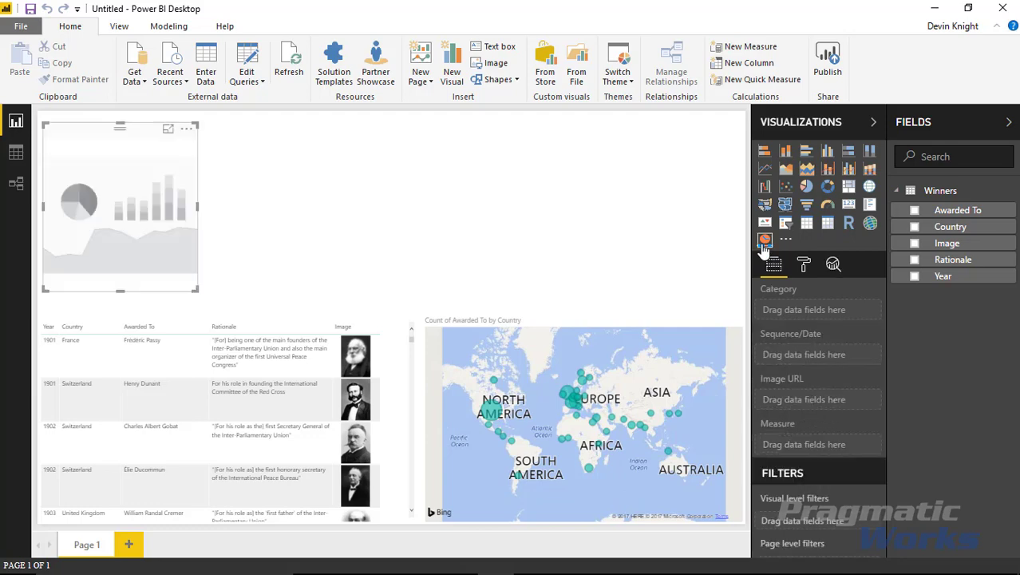
left_click_drag(196, 126, 759, 187)
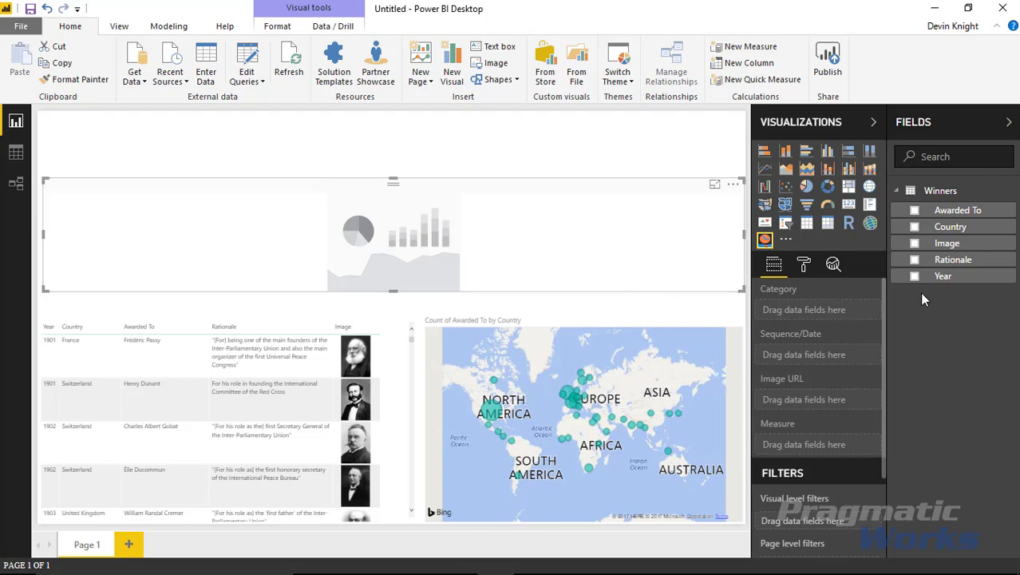
Assign Awarded To as the timeline's category, Year as its sequence/date and Image as its image URL
left_click(915, 211)
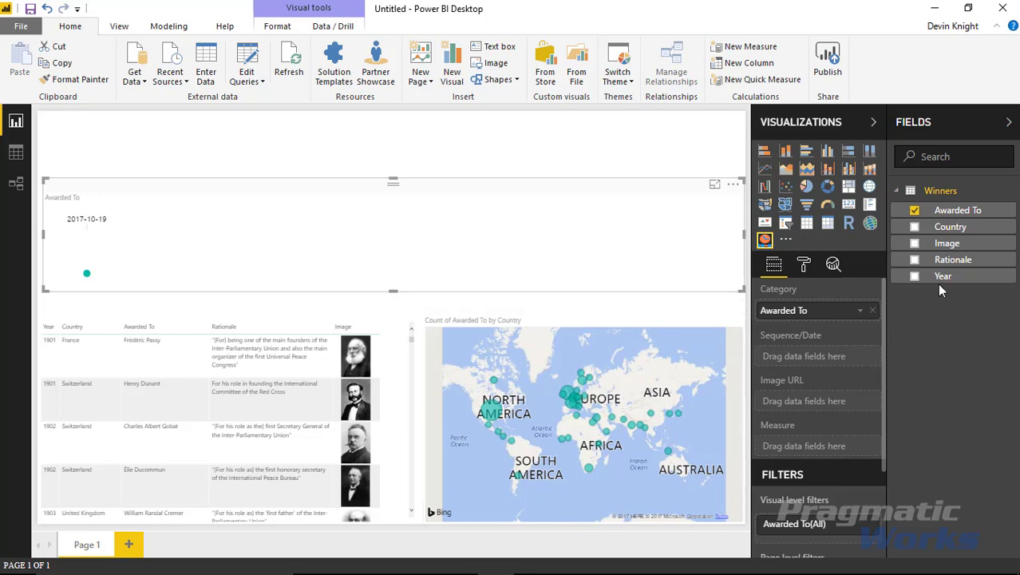
left_click_drag(939, 285, 927, 301)
left_click_drag(840, 362, 838, 358)
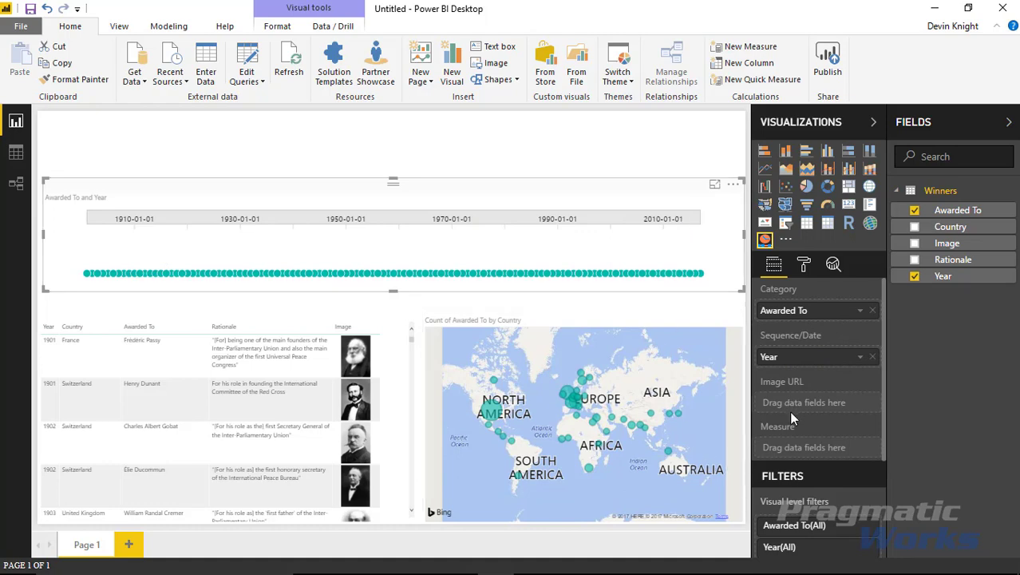
left_click(915, 243)
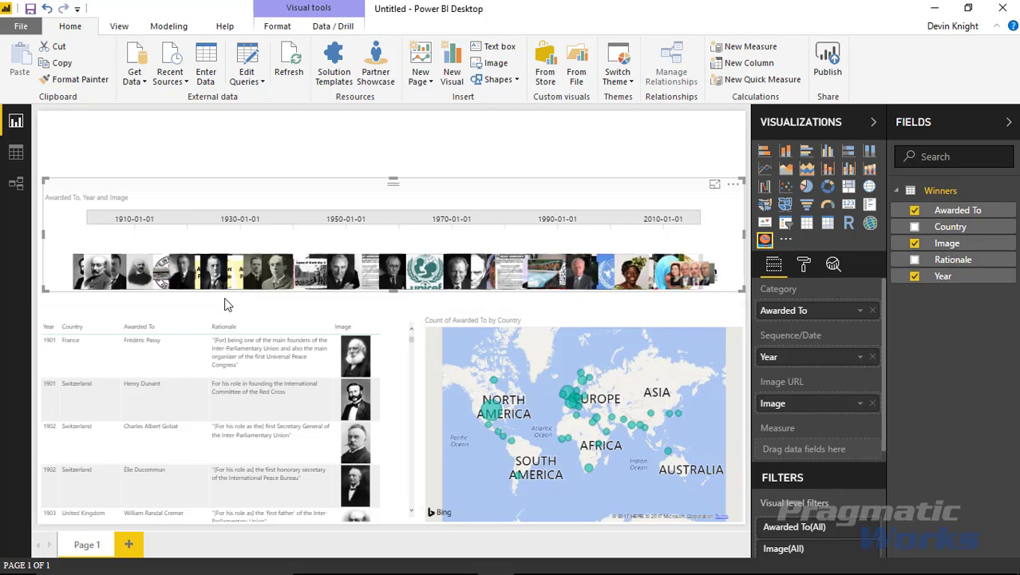
mouse_move(287, 267)
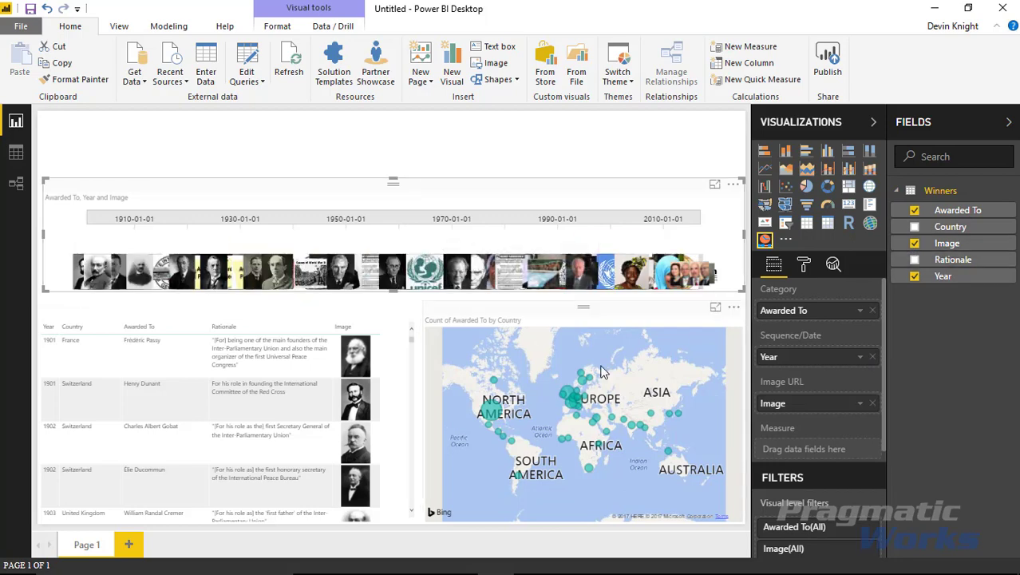
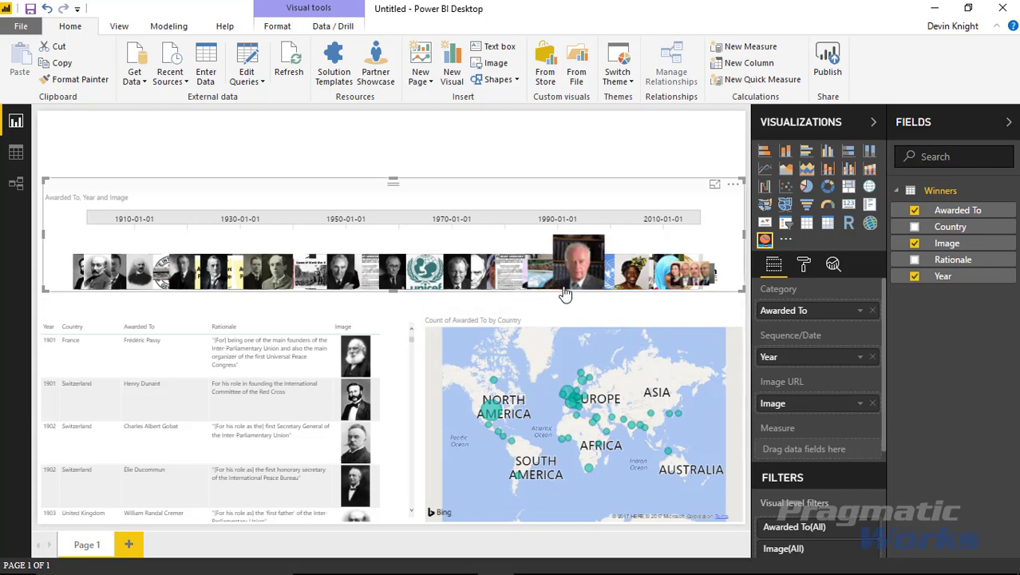
mouse_move(636, 276)
mouse_move(563, 275)
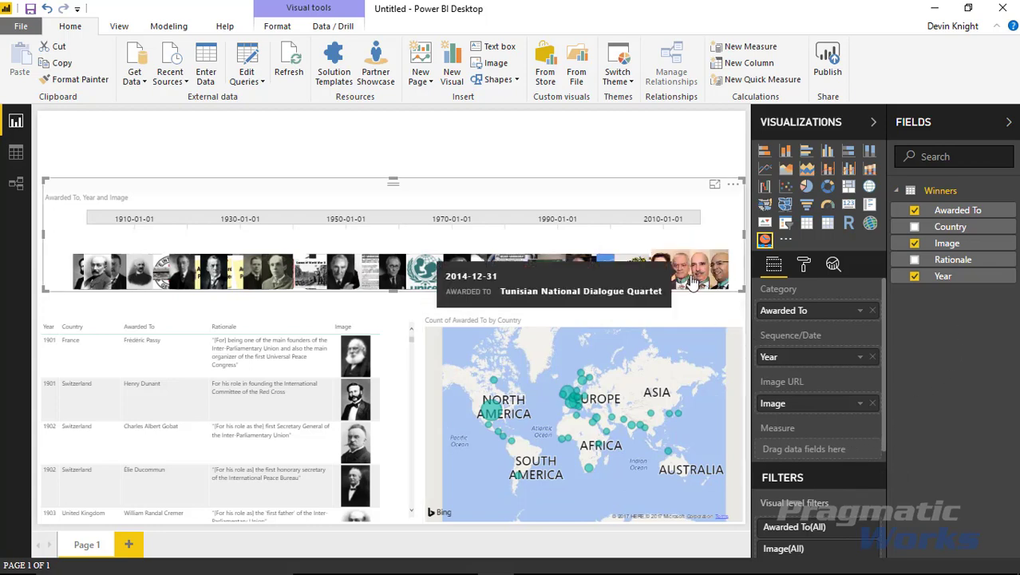
mouse_move(612, 297)
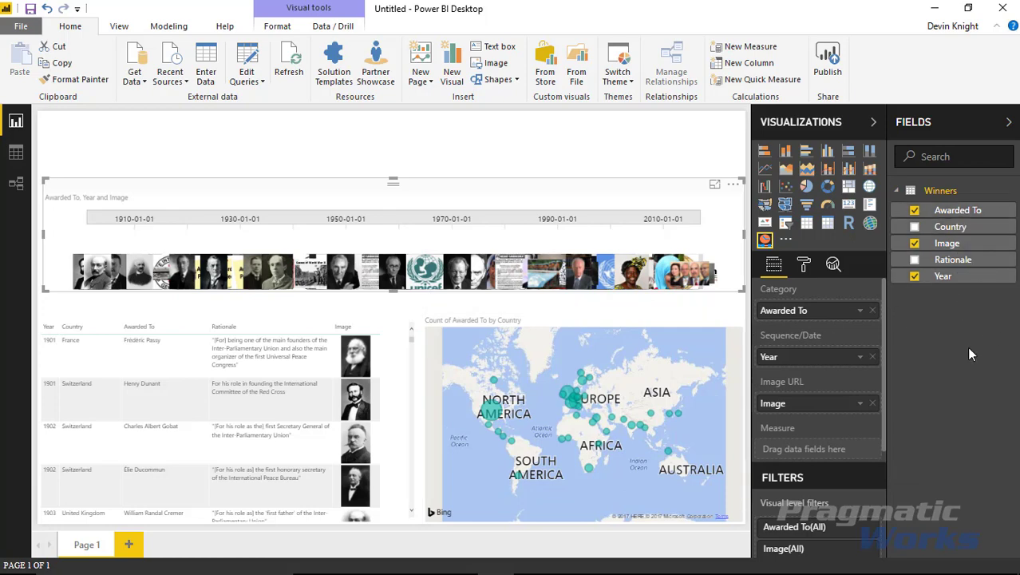
Search the custom visuals store for "flag" and import the Enlighten World Flag Slicer into the report
left_click(580, 140)
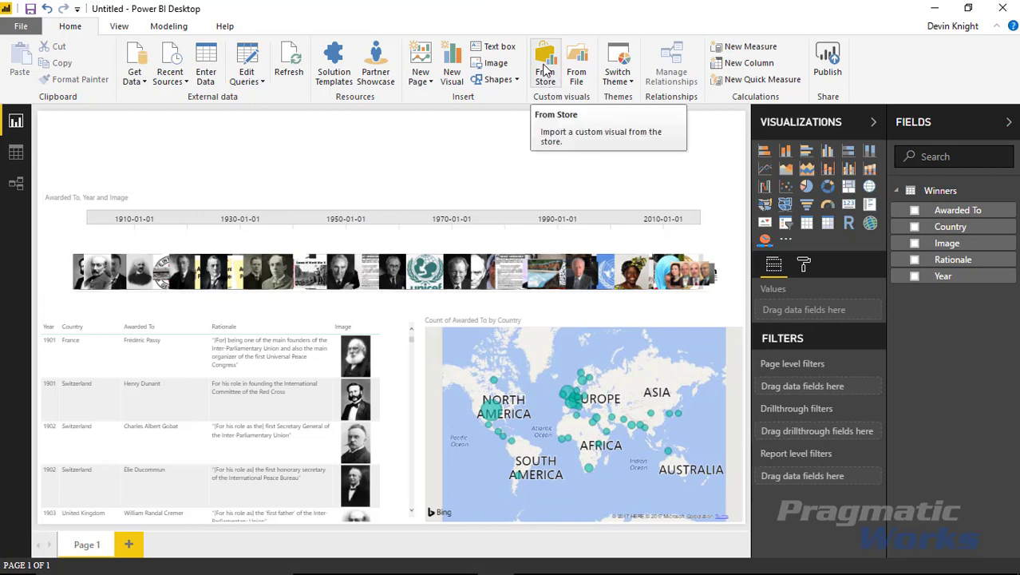
left_click(545, 72)
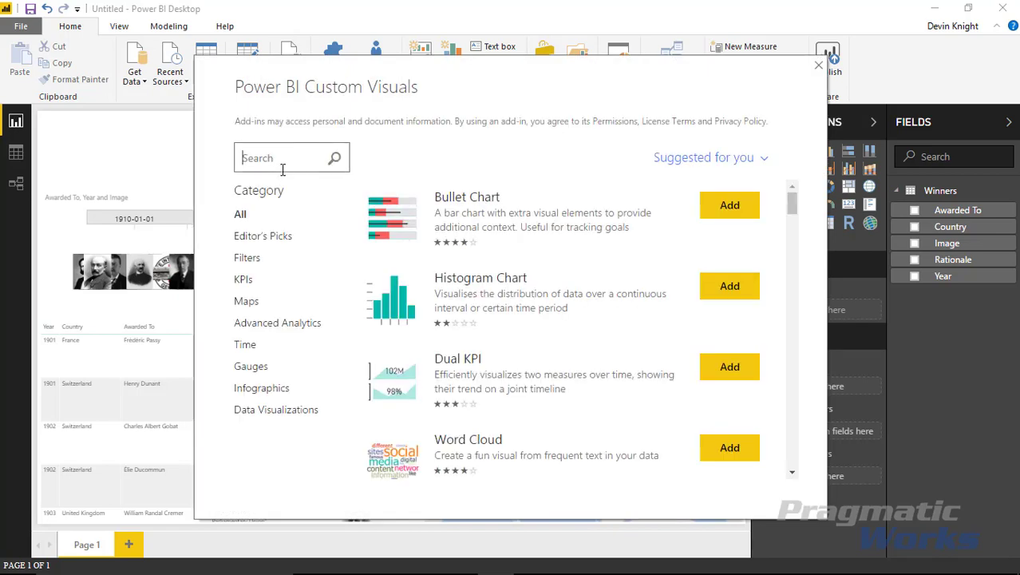
type("flag")
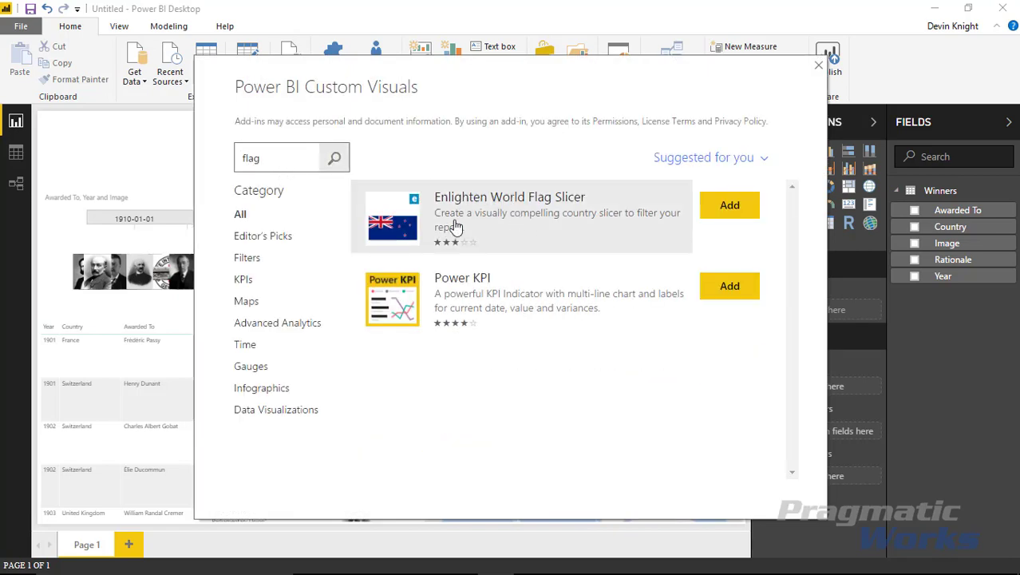
left_click(725, 205)
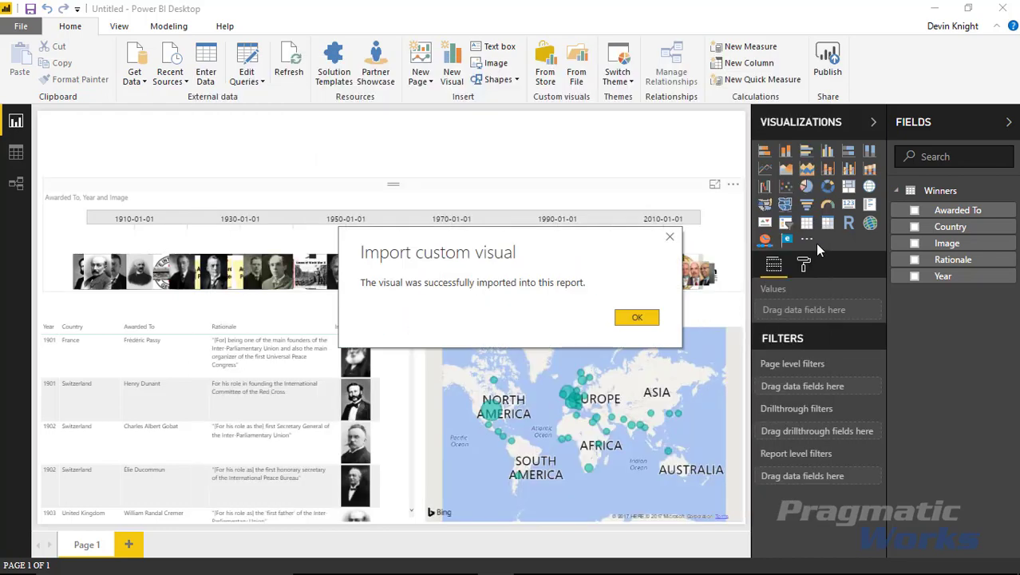
left_click(637, 318)
Add the flag slicer to the page and stretch it into a full-width strip above the timeline
left_click(787, 239)
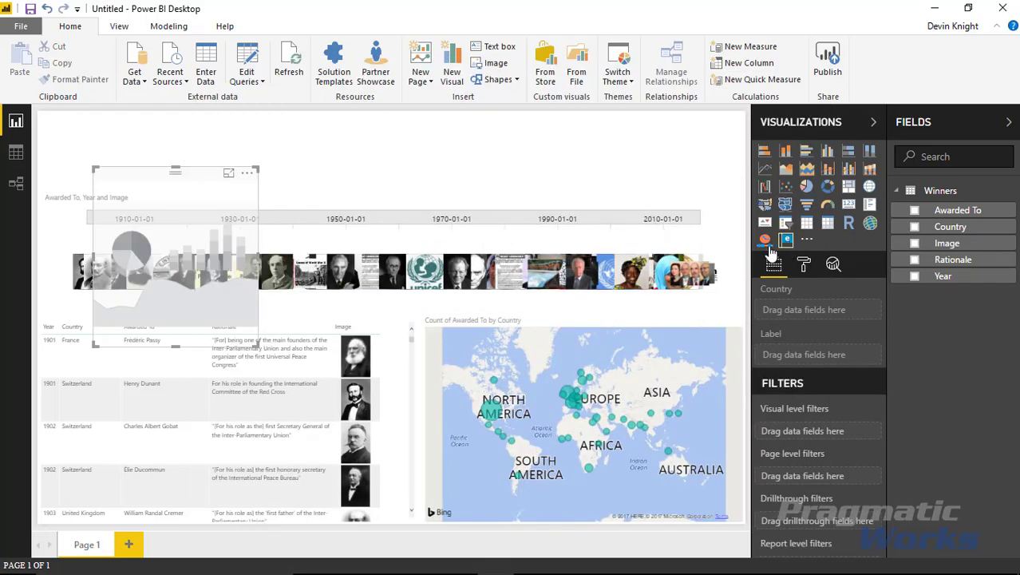
left_click_drag(200, 182, 146, 125)
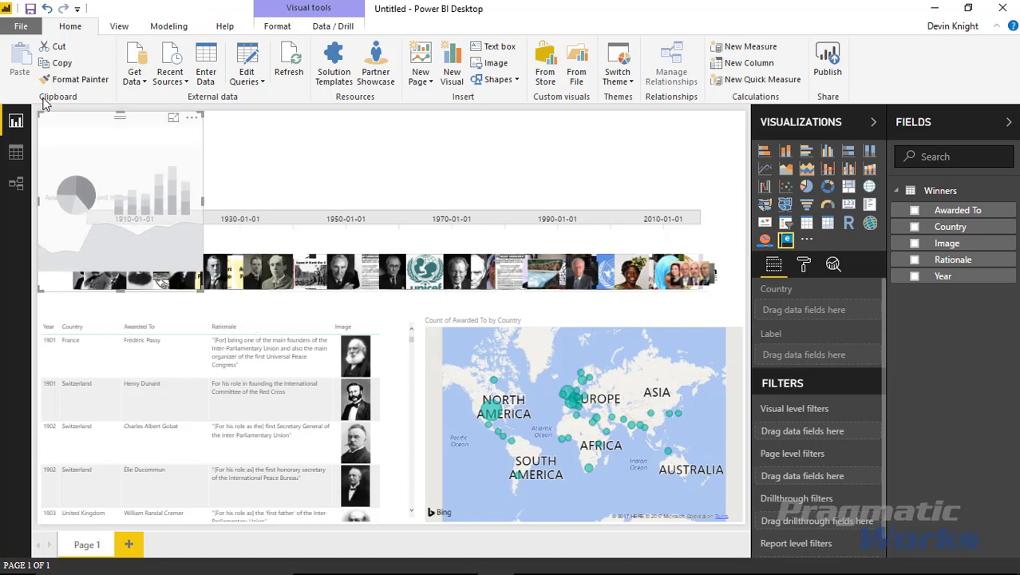
left_click_drag(202, 291, 742, 194)
left_click(742, 194)
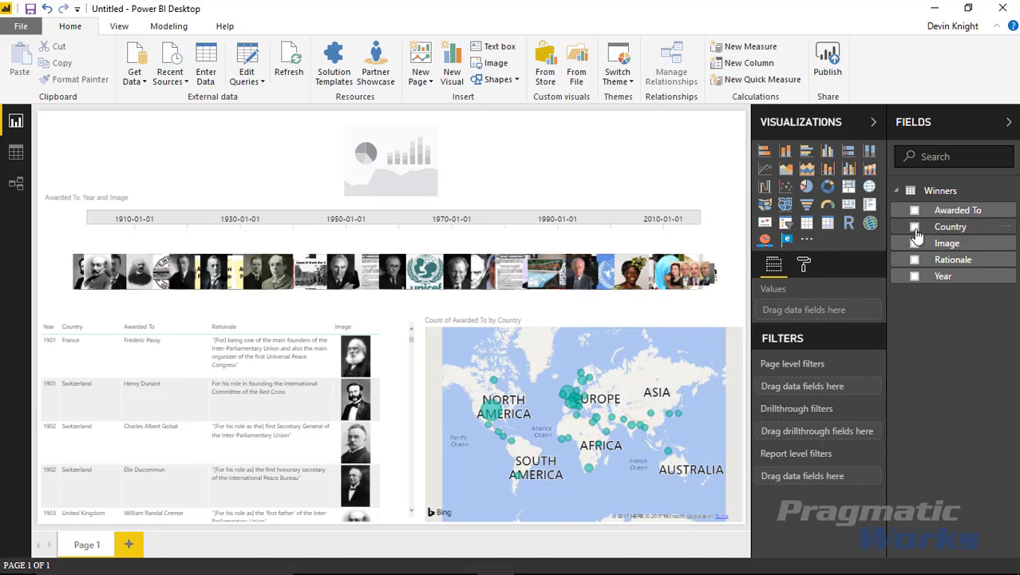
Assign the Country field to the flag slicer and look through its row of flags
left_click(915, 227)
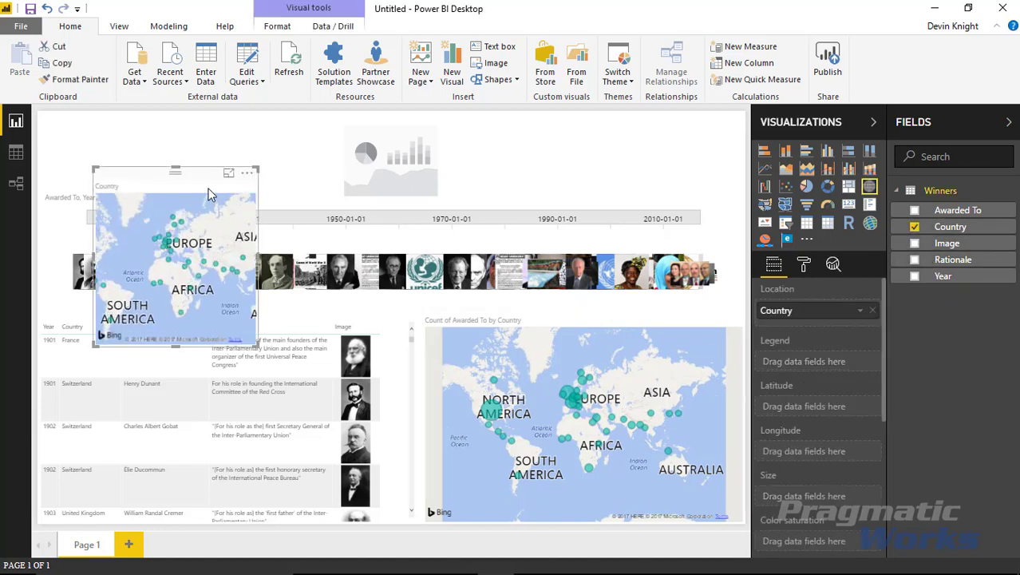
key("Delete")
left_click(246, 160)
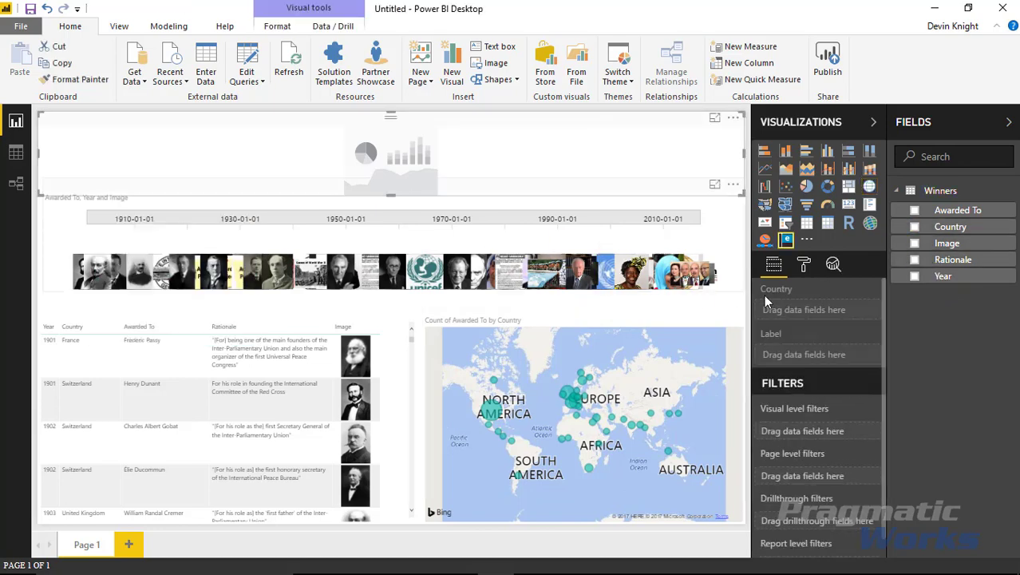
left_click(915, 228)
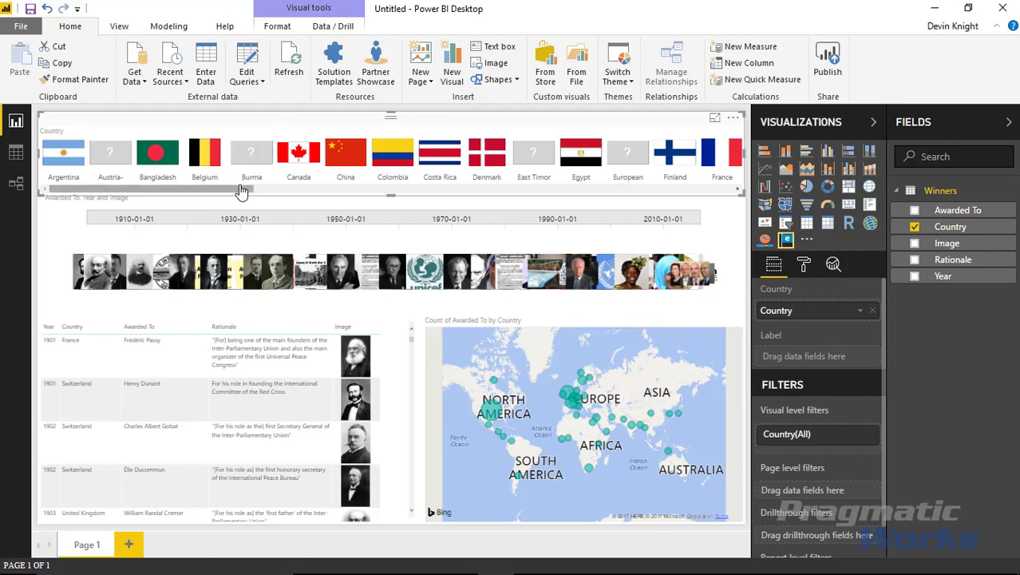
left_click_drag(239, 189, 705, 212)
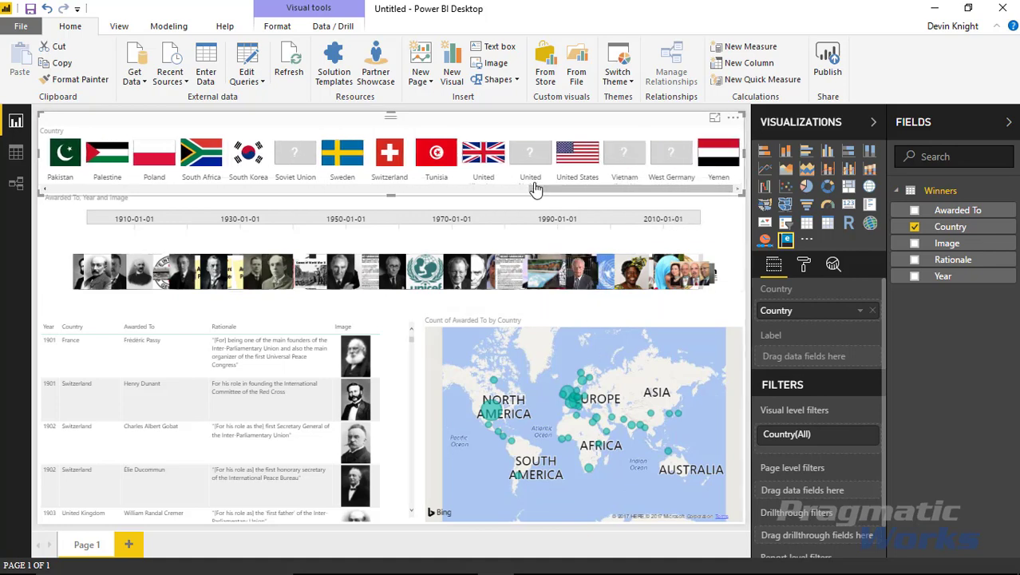
Cross-filter the report from the map by the United States and by the United Kingdom, and clear the selection
left_click(490, 414)
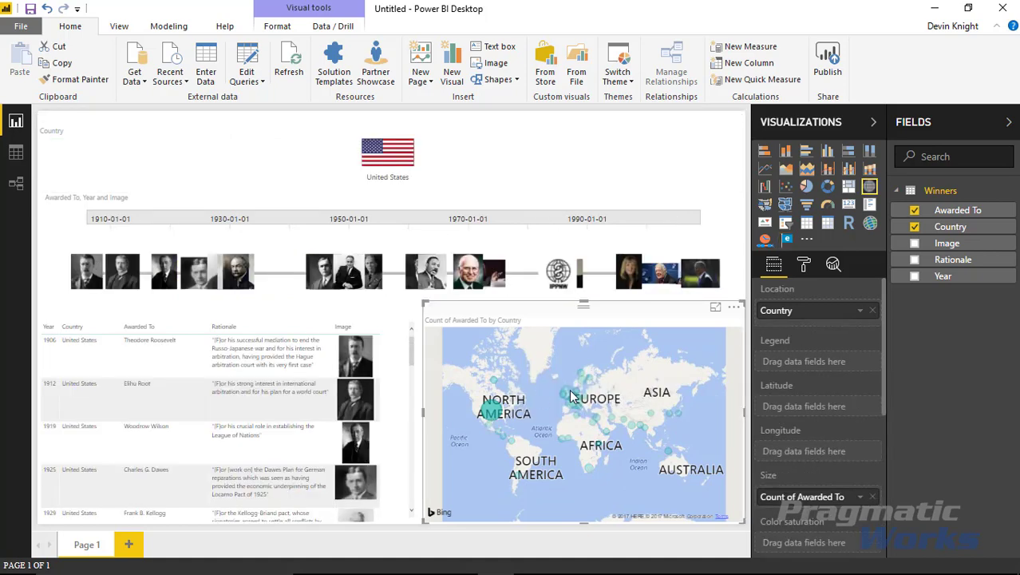
left_click(568, 394)
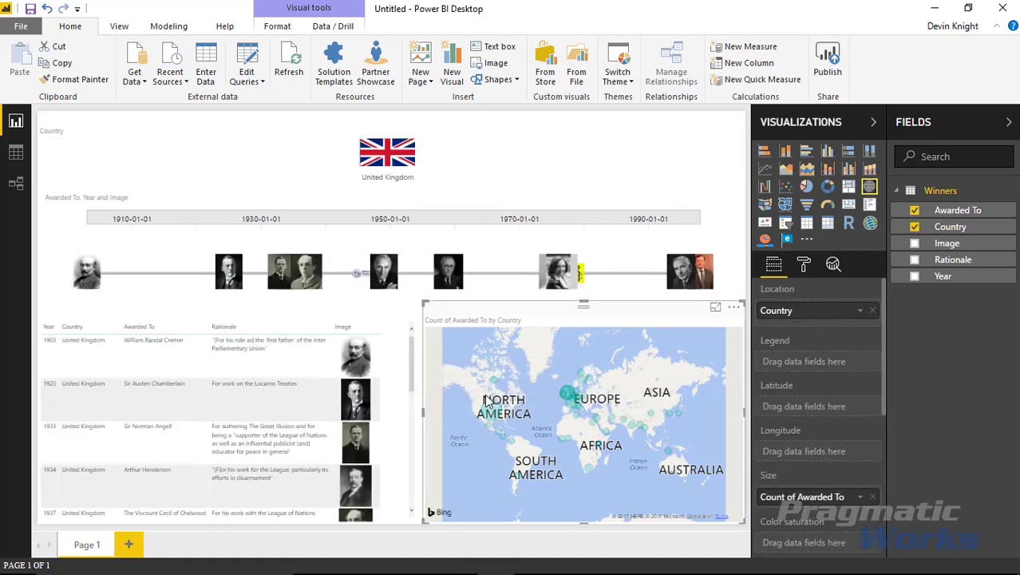
left_click(569, 395)
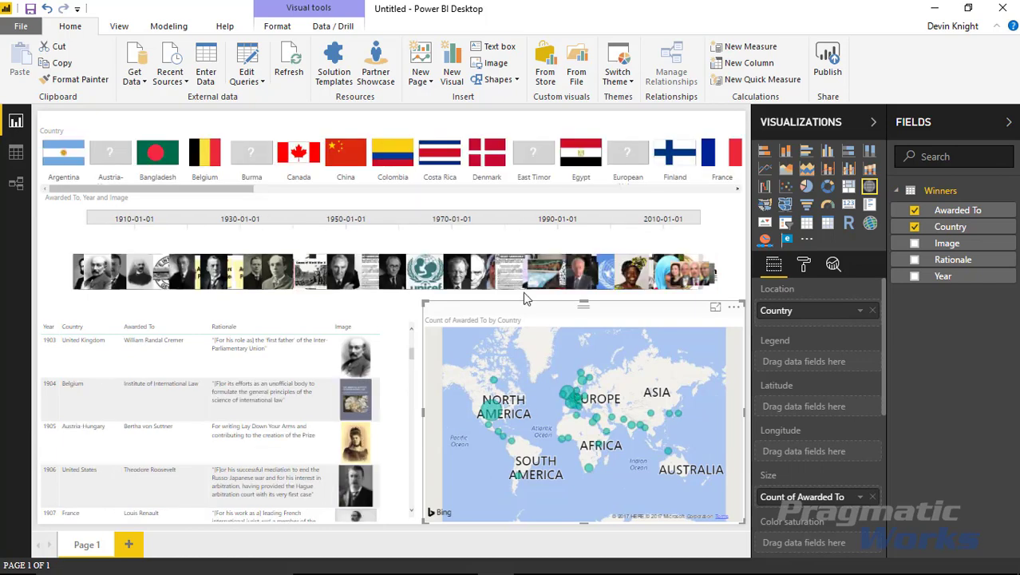
Filter the report with the flag slicer by the United States and by Denmark, and clear the selection
left_click_drag(232, 197, 656, 217)
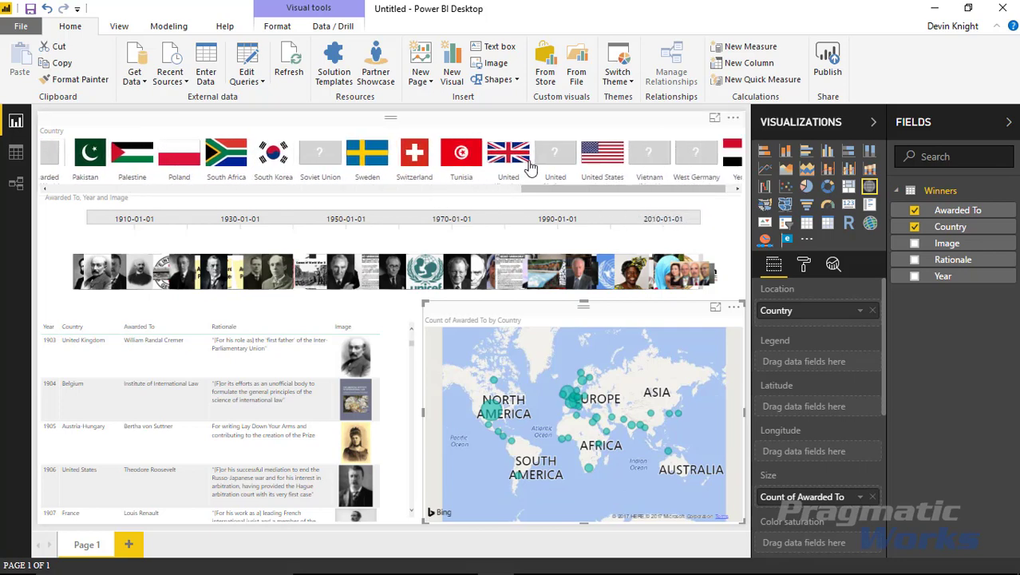
left_click(600, 153)
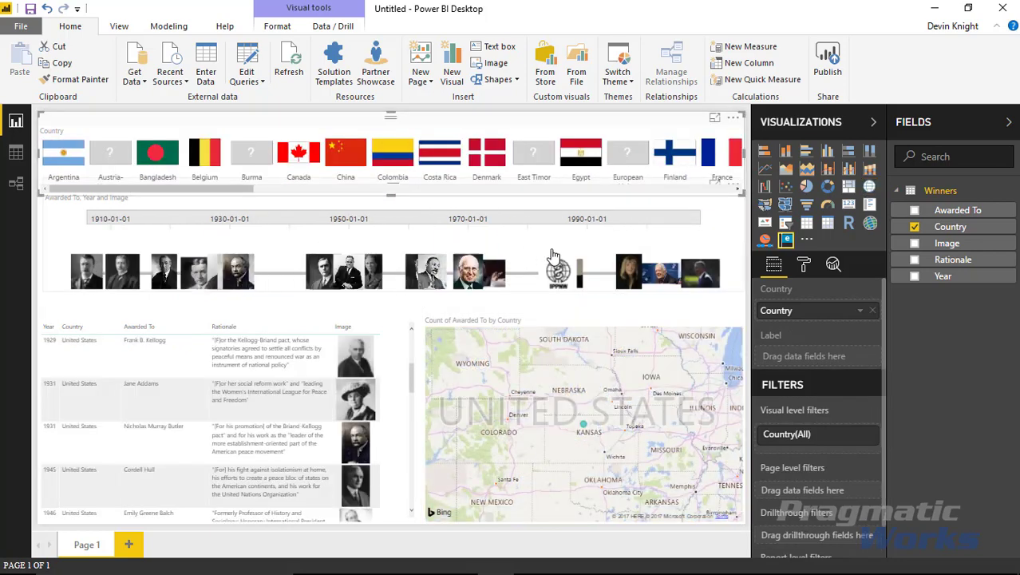
left_click(495, 164)
left_click(495, 163)
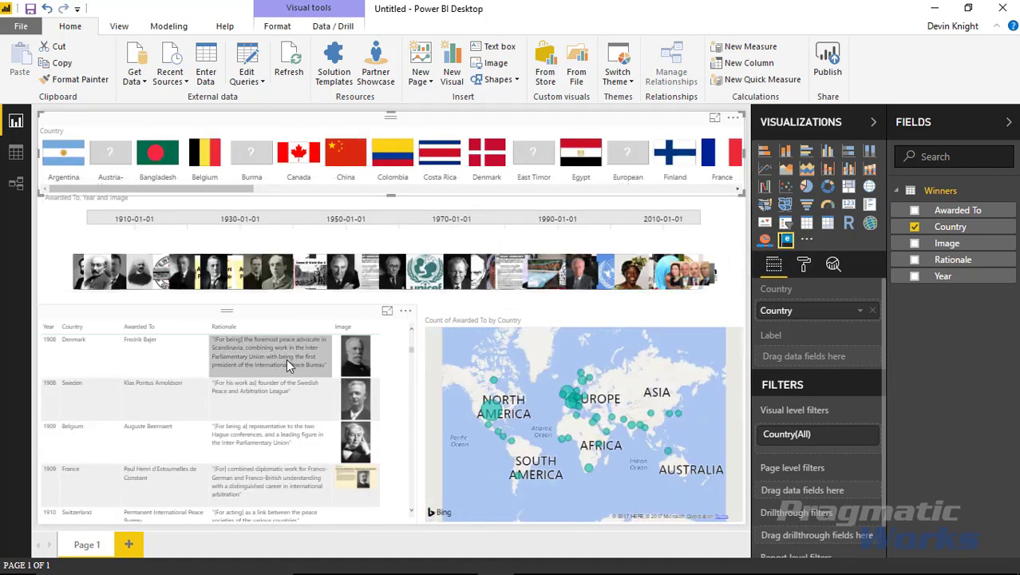
Filter the report by the 1937 United Kingdom winner's picture on the timeline, and clear the selection
mouse_move(154, 266)
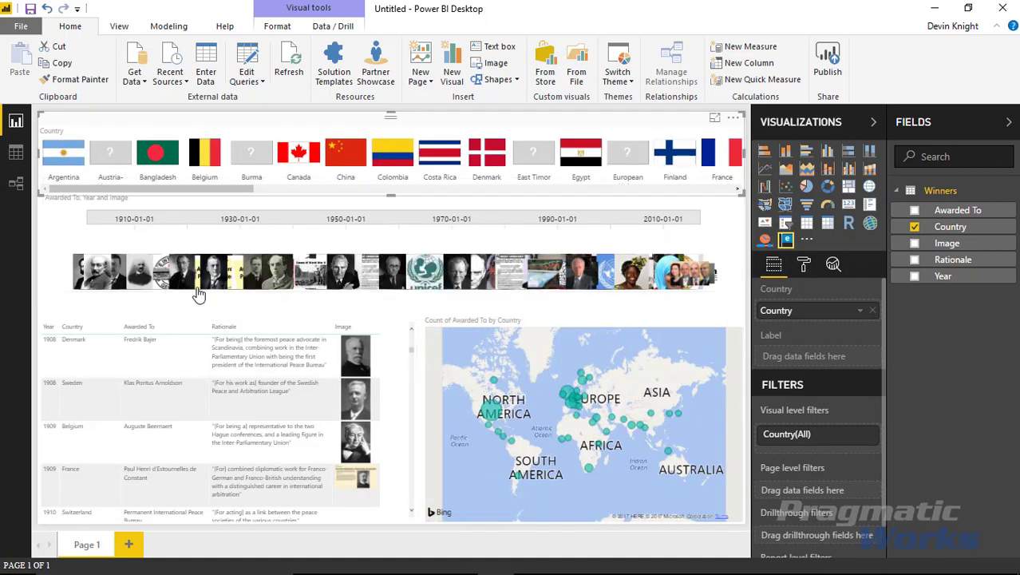
mouse_move(304, 274)
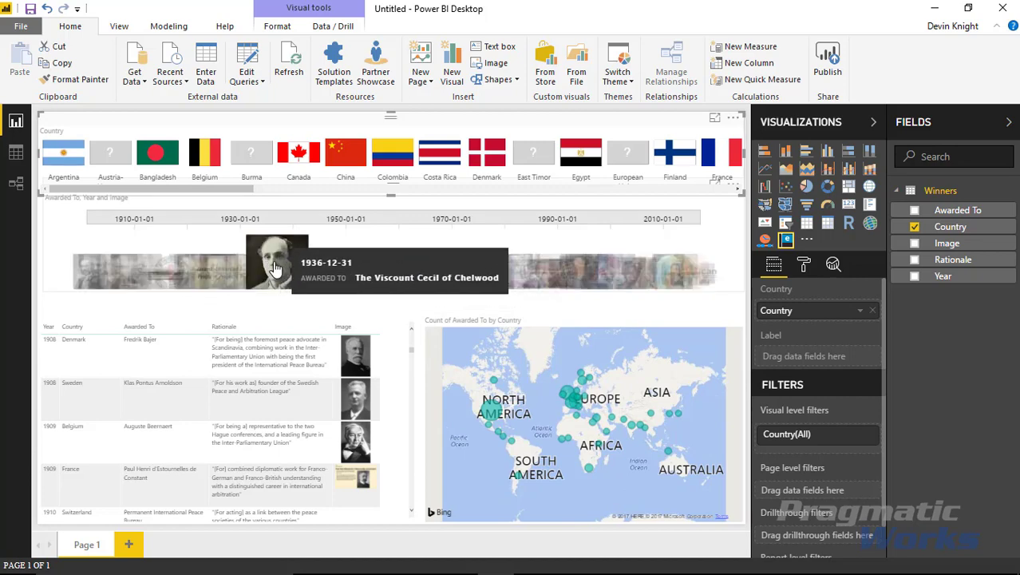
left_click(274, 267)
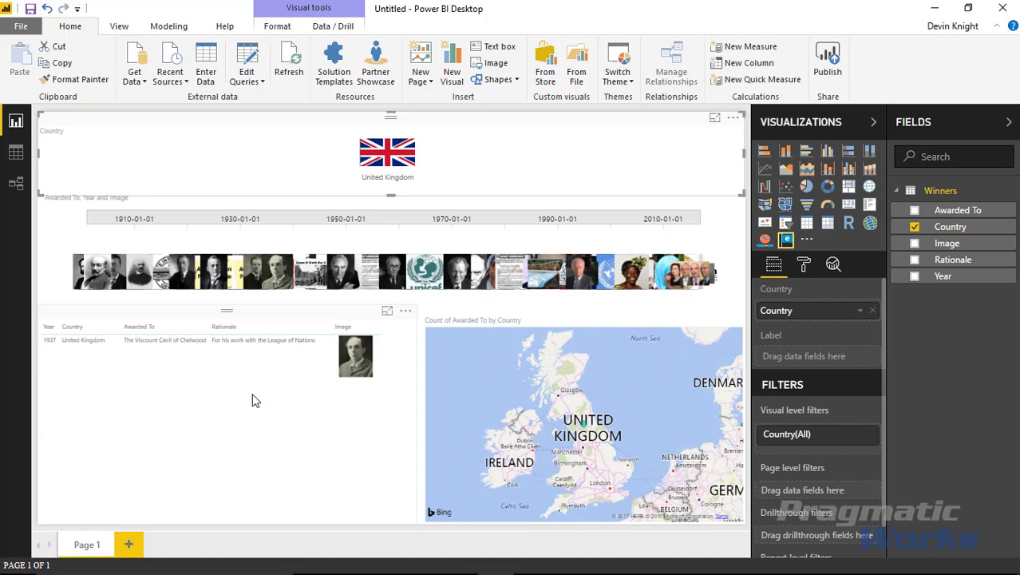
left_click(296, 289)
left_click(284, 274)
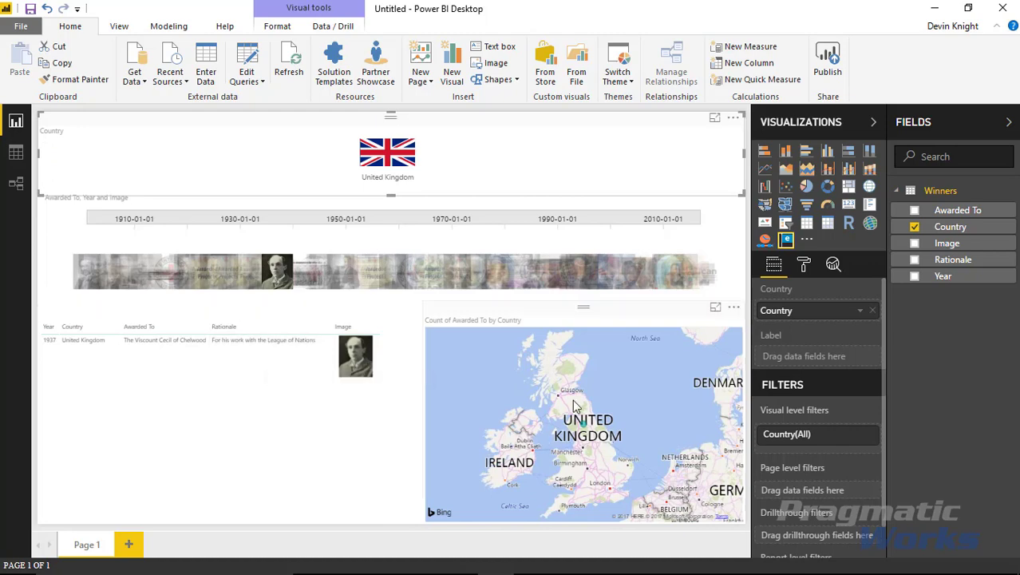
left_click(273, 272)
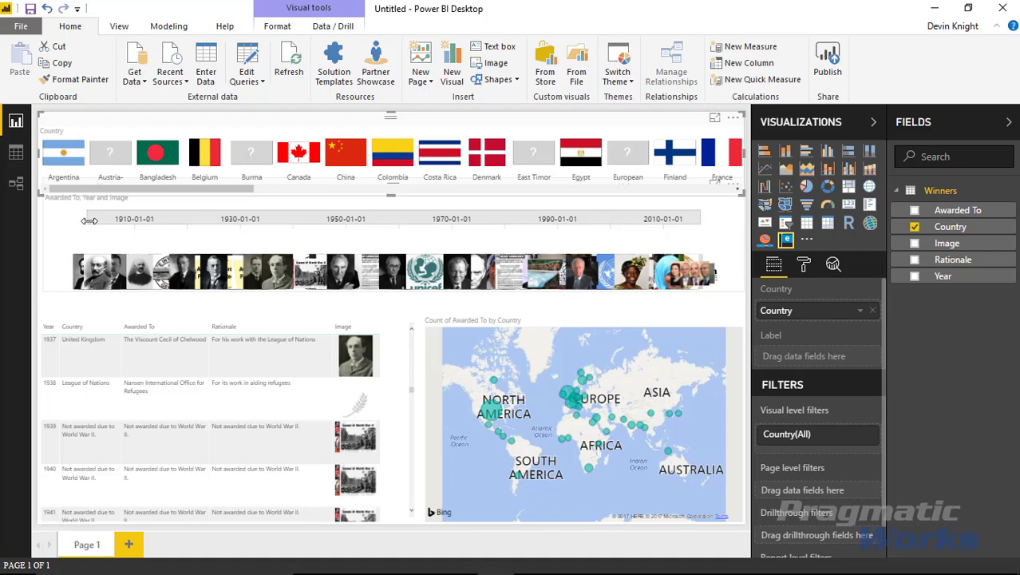
Narrow the timeline's date range so that it starts at about 1990
left_click_drag(89, 220, 556, 231)
left_click(562, 241)
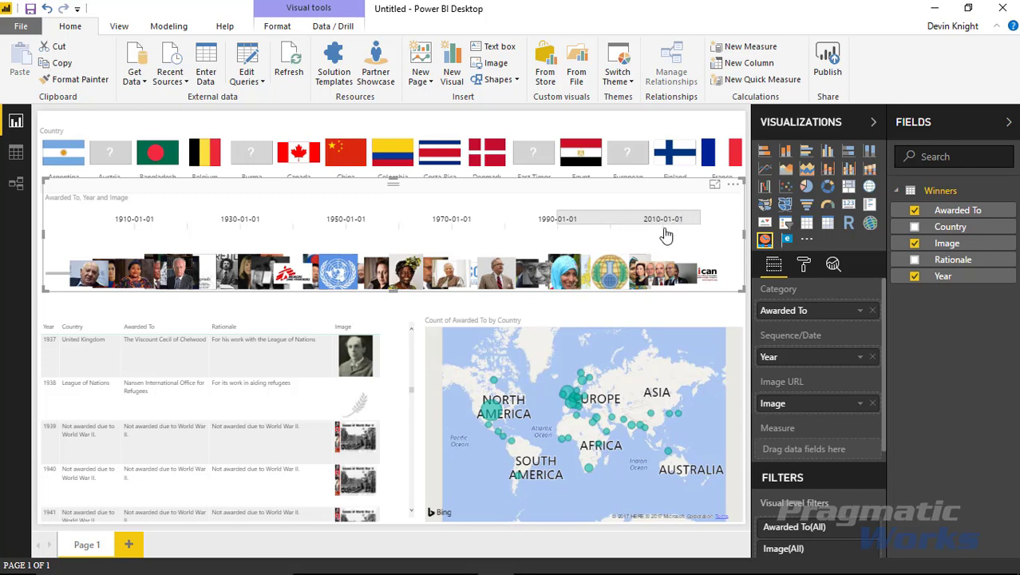
Slide the timeline's date range back through earlier decades and forward to the latest years, and extend it to the full period
mouse_move(449, 276)
left_click_drag(597, 217, 384, 262)
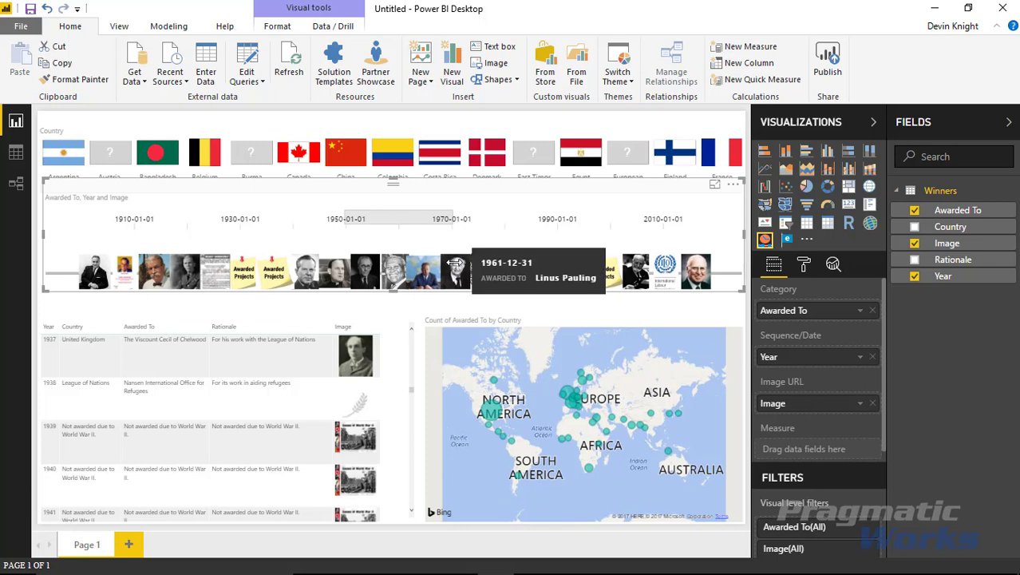
left_click_drag(399, 221, 304, 243)
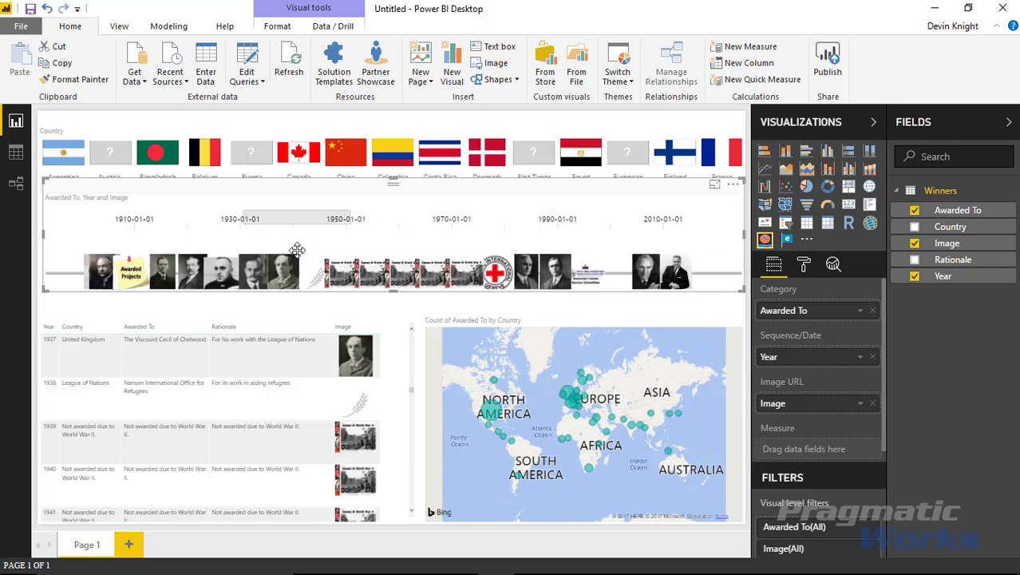
left_click_drag(297, 221, 427, 223)
left_click_drag(545, 220, 688, 219)
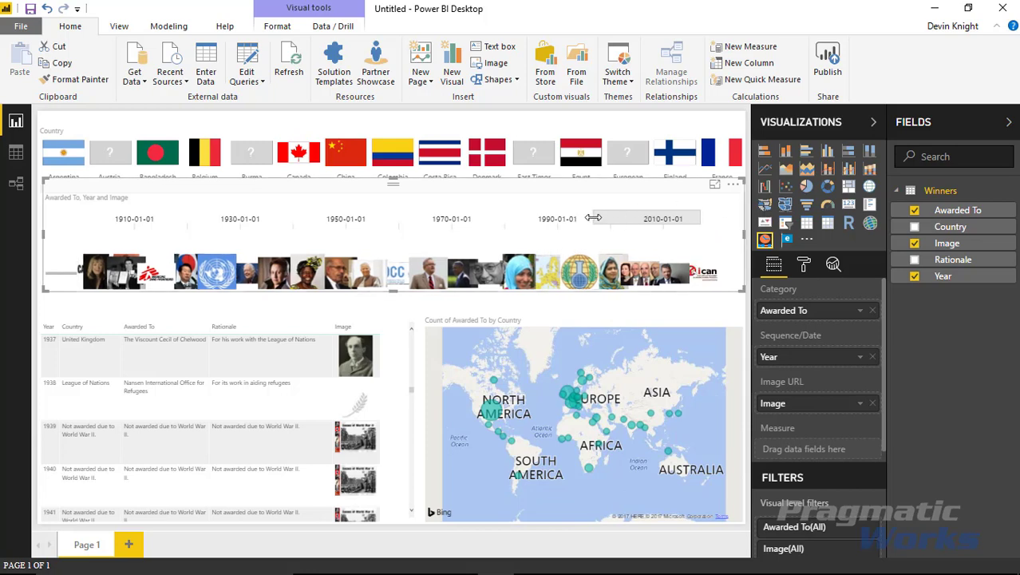
left_click_drag(593, 217, 86, 218)
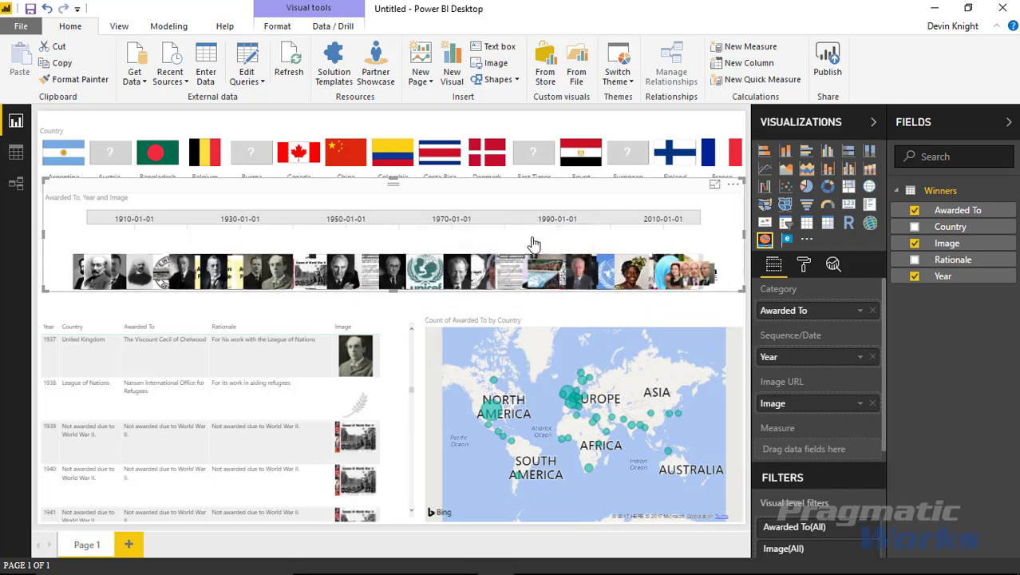
Open the timeline's formatting options and set the brush base color to a light yellow theme tint
left_click(805, 268)
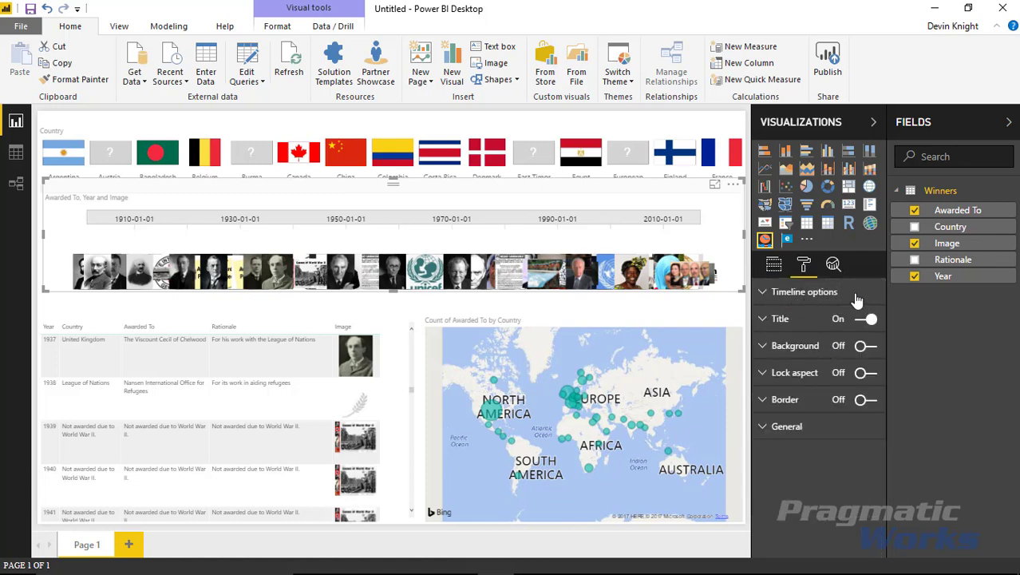
left_click(767, 295)
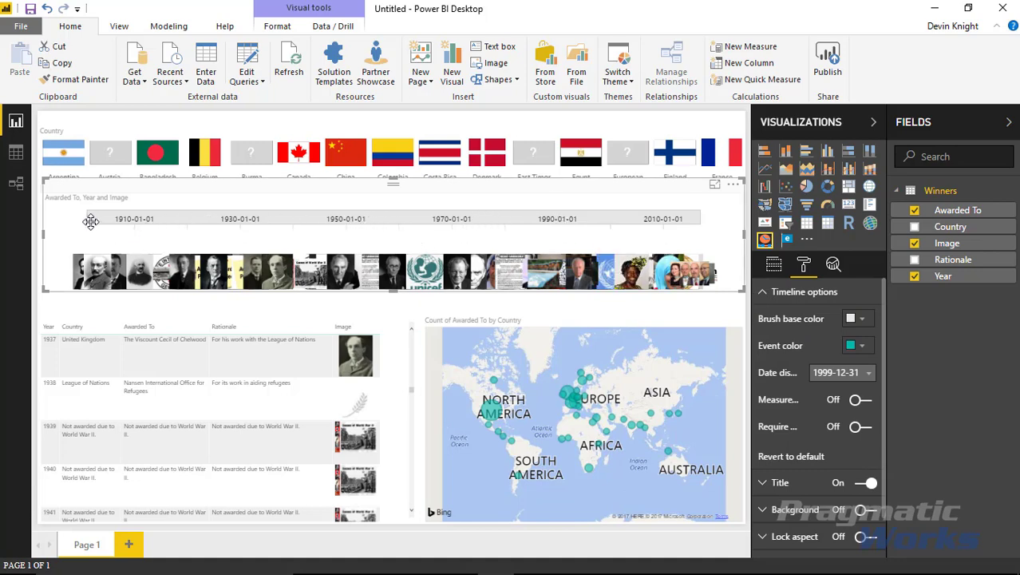
mouse_move(88, 219)
left_mouse_down()
mouse_move(479, 211)
mouse_move(175, 216)
left_mouse_up()
left_click(176, 215)
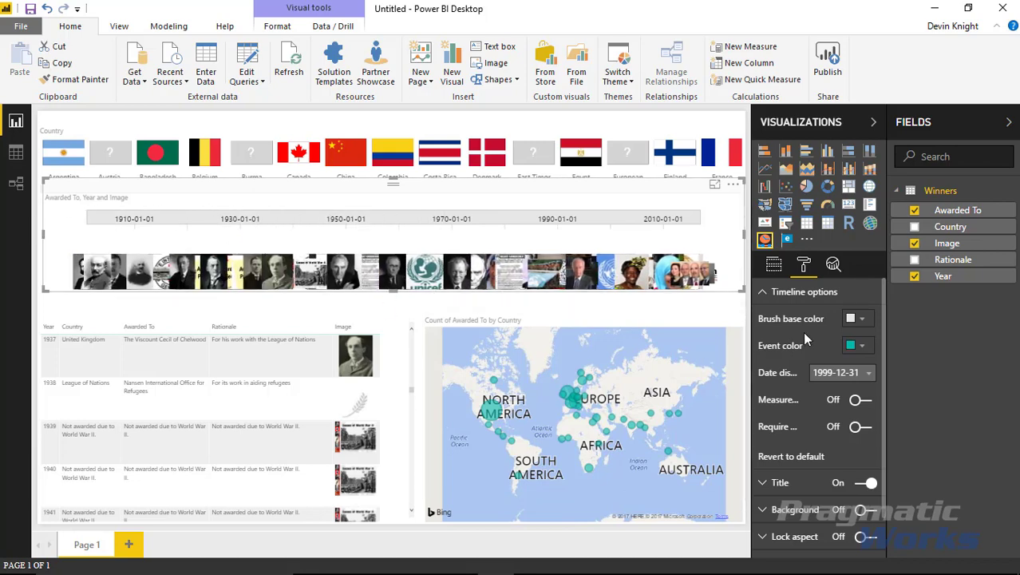
left_click(856, 322)
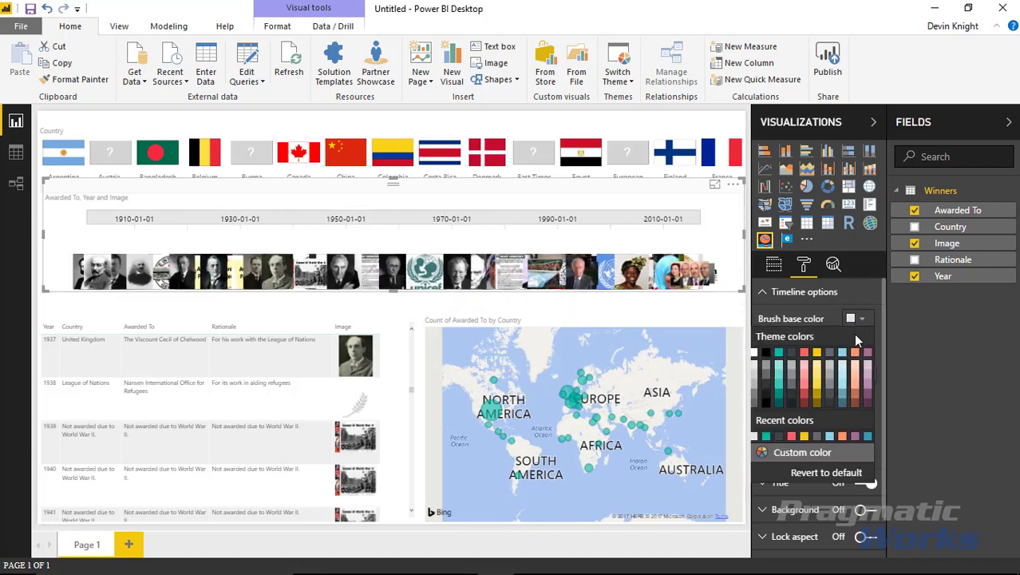
left_click(817, 378)
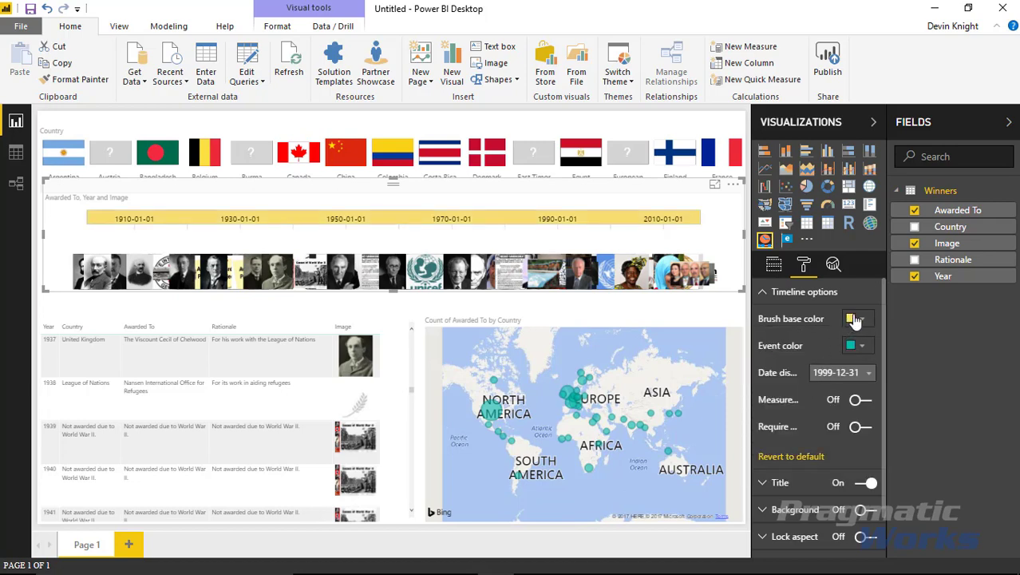
left_click(856, 318)
left_click(820, 372)
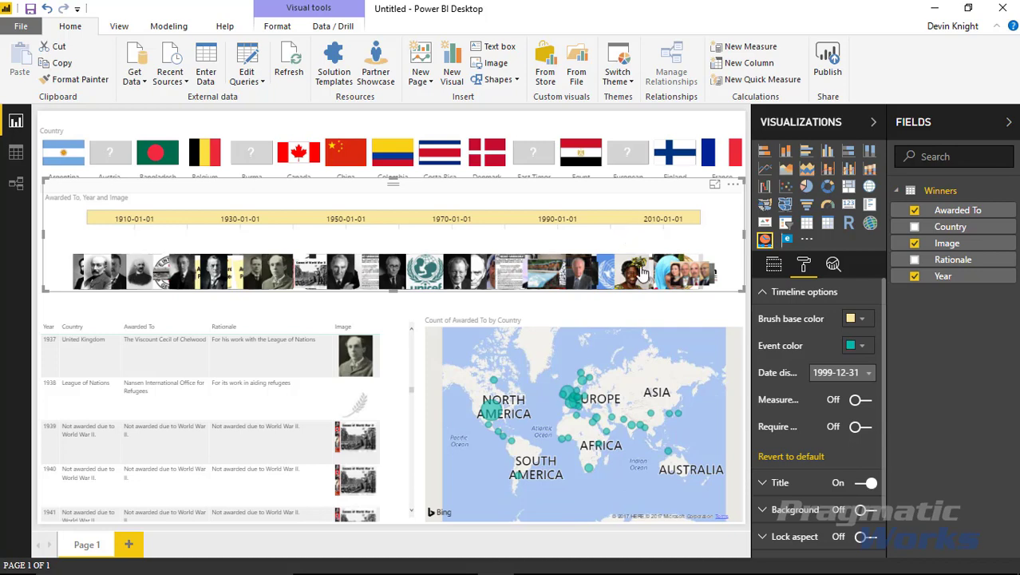
Set the timeline's event color to purple, checking it with HTTPS images temporarily required, and set the date display to the year format 1999
left_click(861, 427)
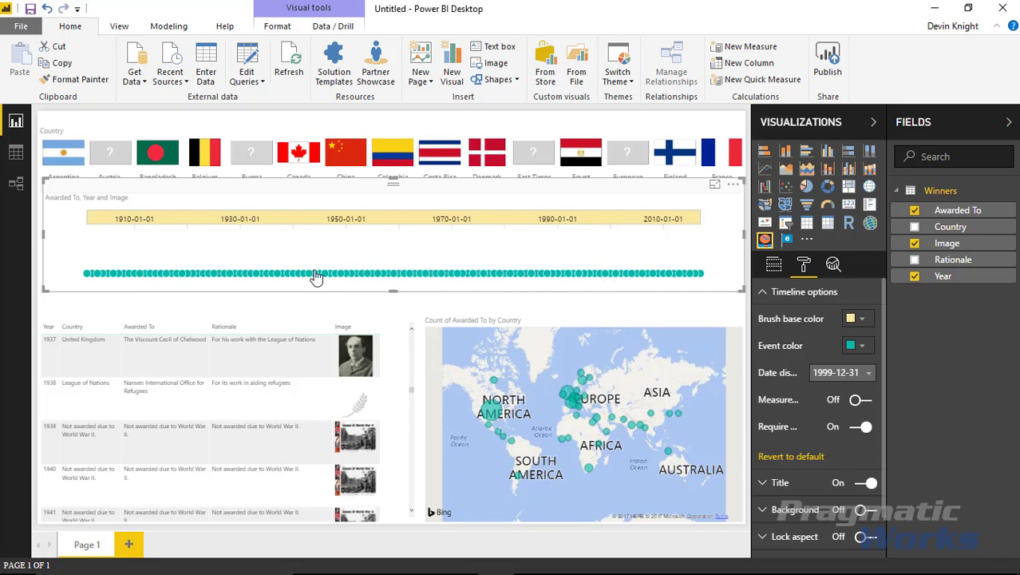
left_click(863, 346)
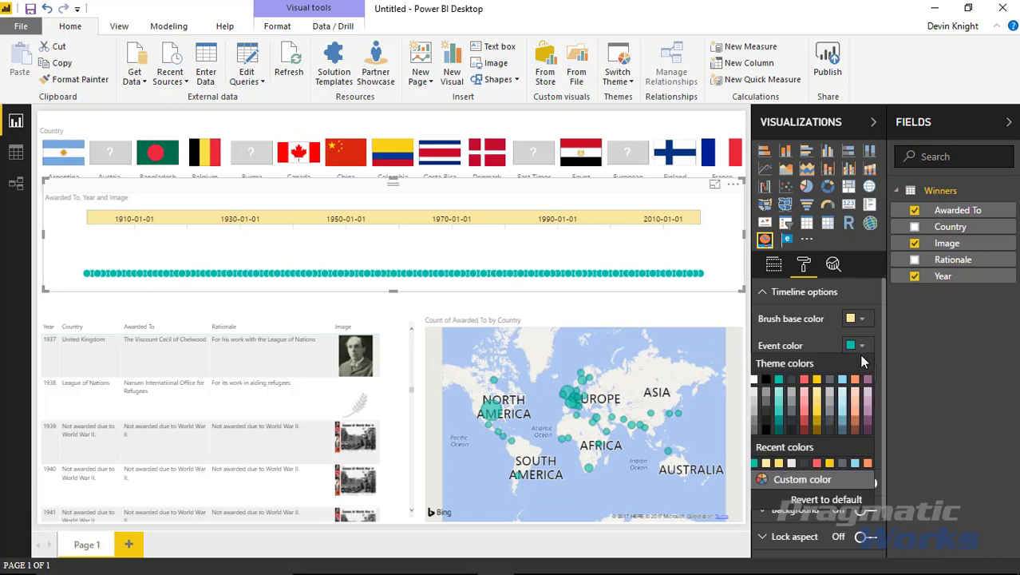
left_click(866, 381)
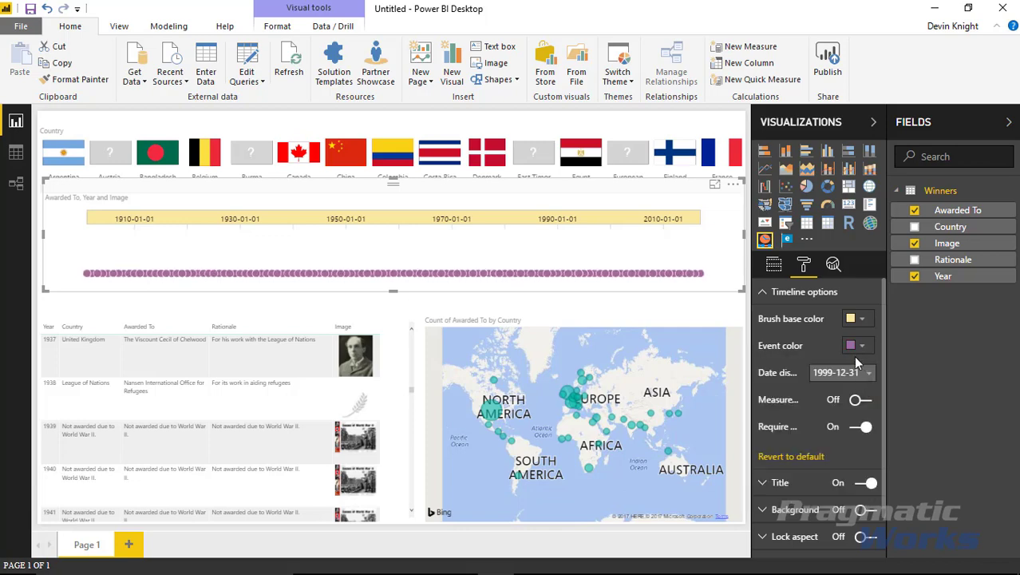
left_click(861, 427)
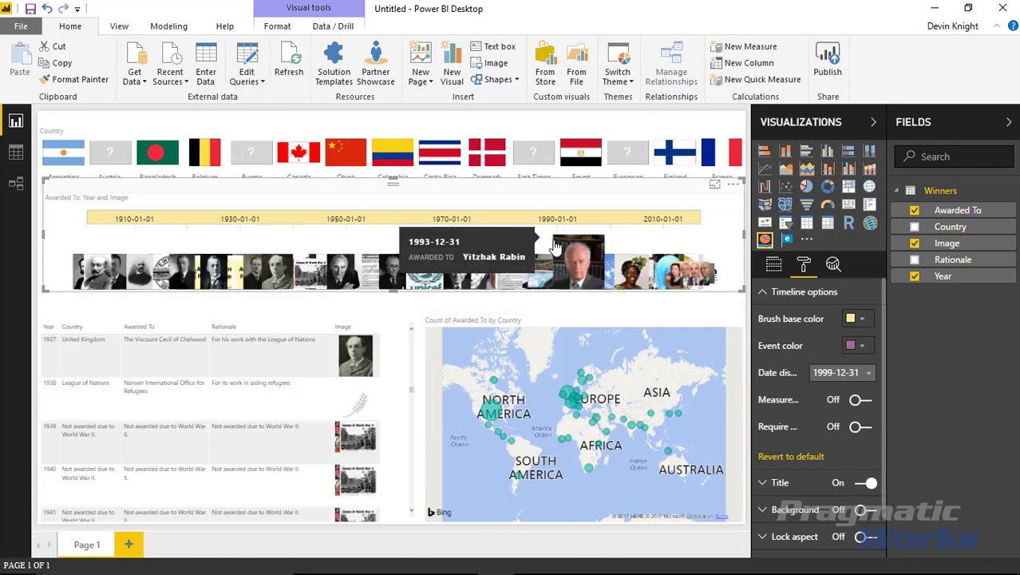
left_click(834, 379)
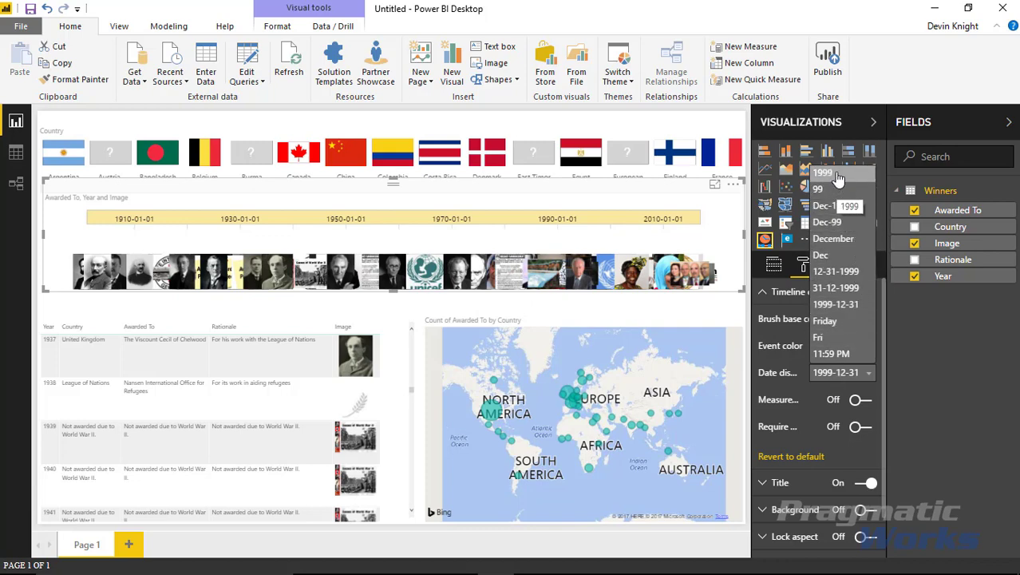
left_click(838, 174)
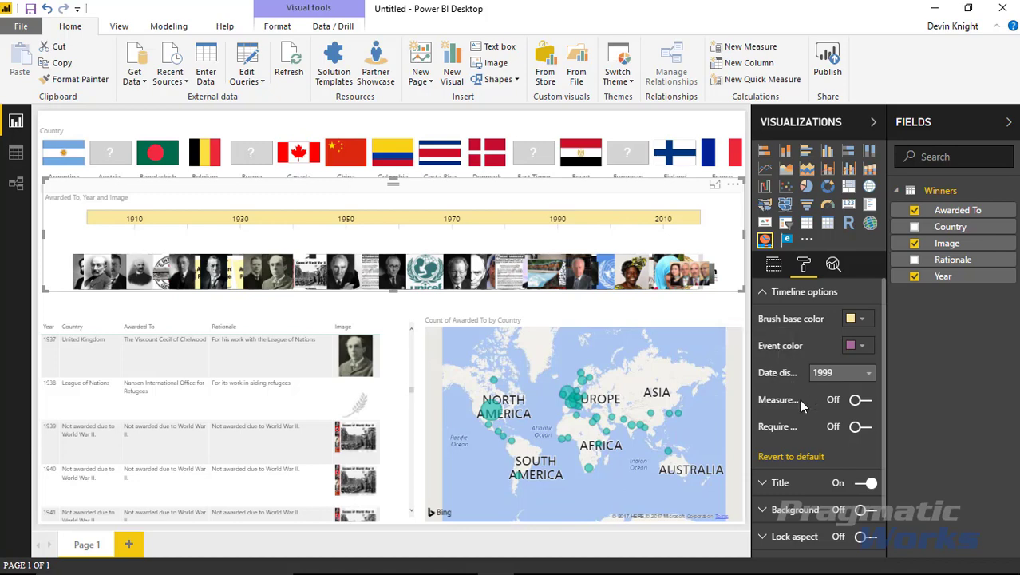
Try the timeline's Measure resizes image option and switch it back off
left_click_drag(748, 392, 664, 427)
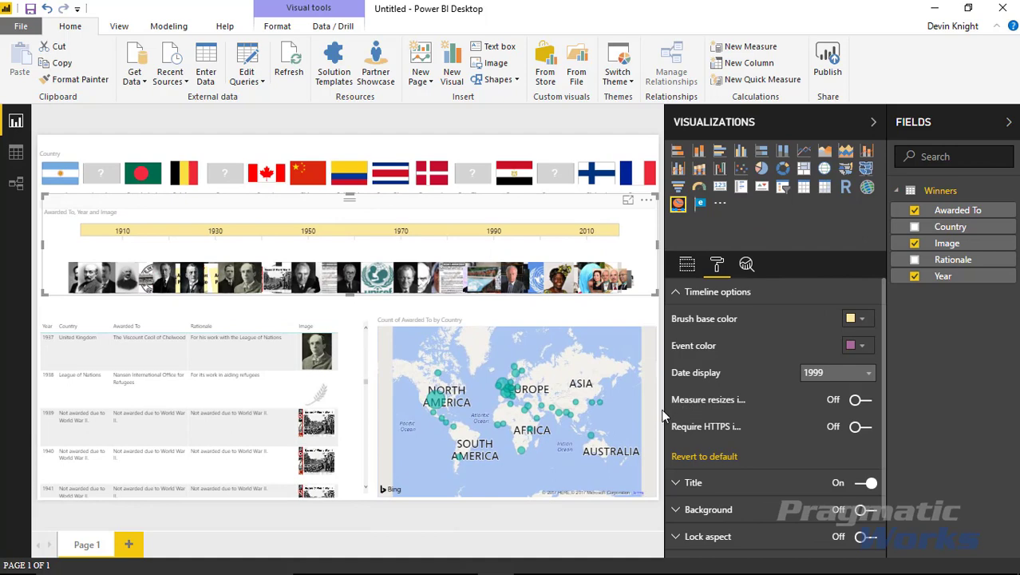
left_click_drag(663, 411, 623, 423)
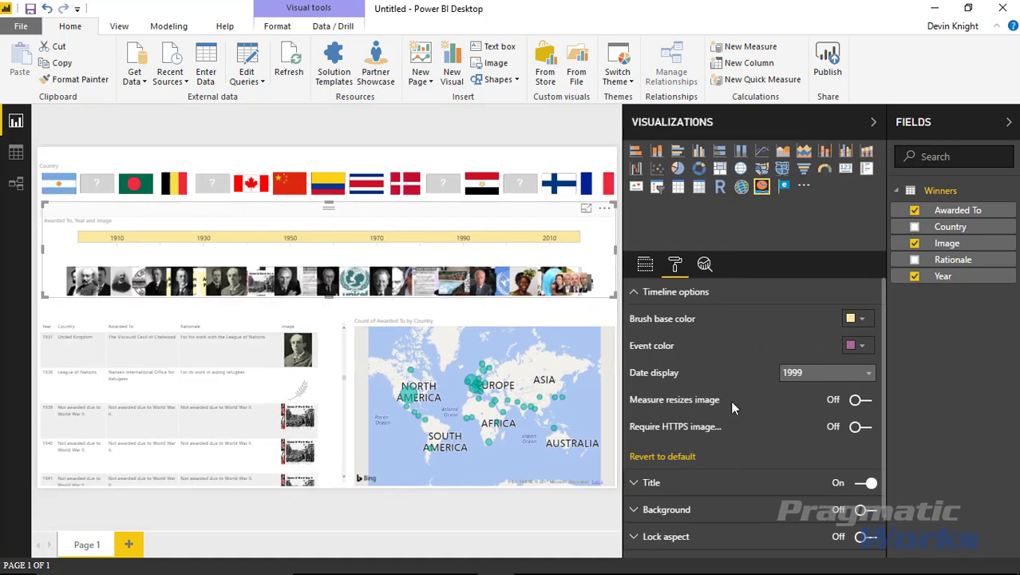
left_click(861, 401)
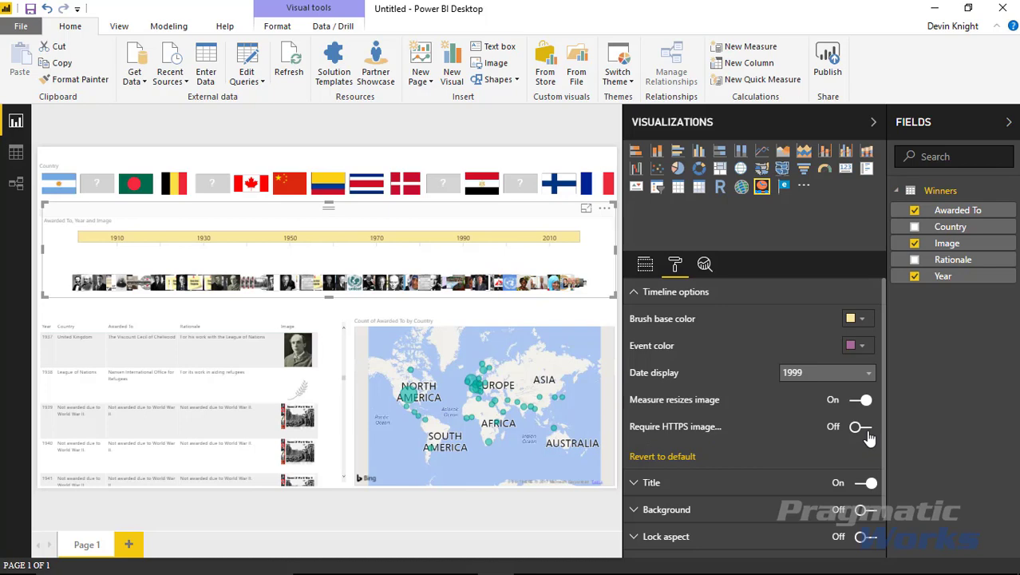
left_click(864, 400)
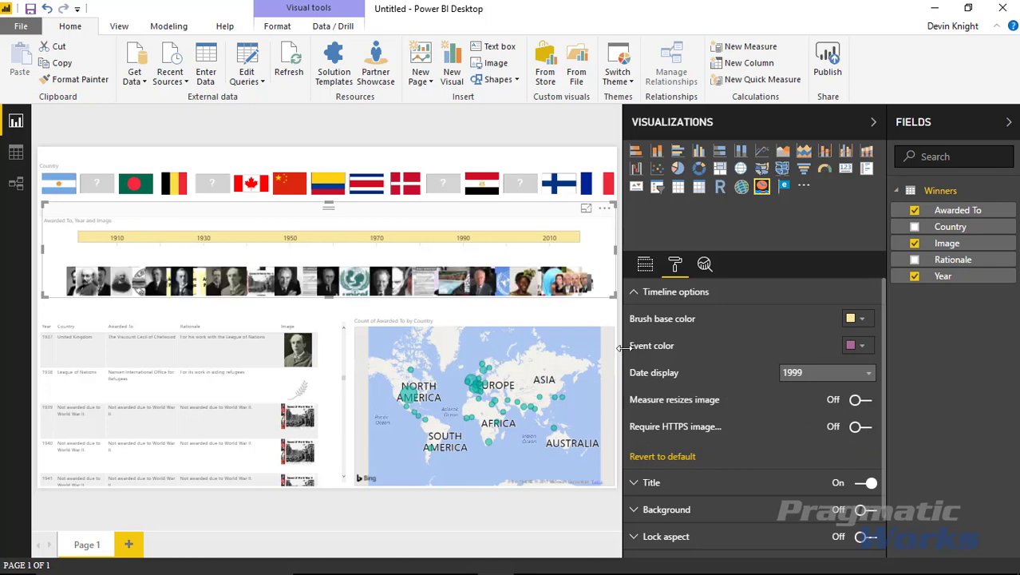
left_click_drag(622, 348, 756, 367)
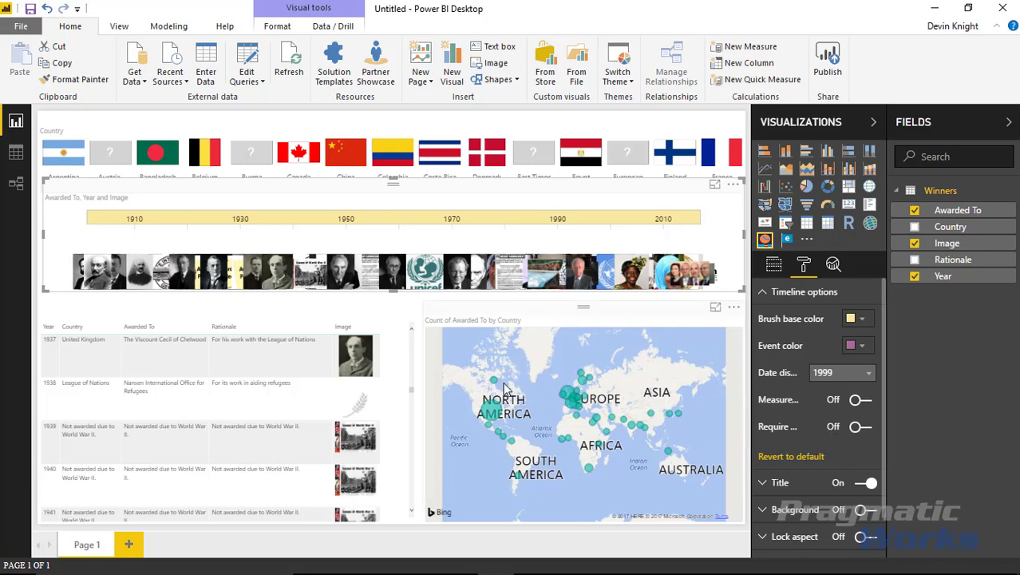
Filter the report from the timeline by the UNICEF picture and by the 1950 United States winner's picture
left_click(92, 232)
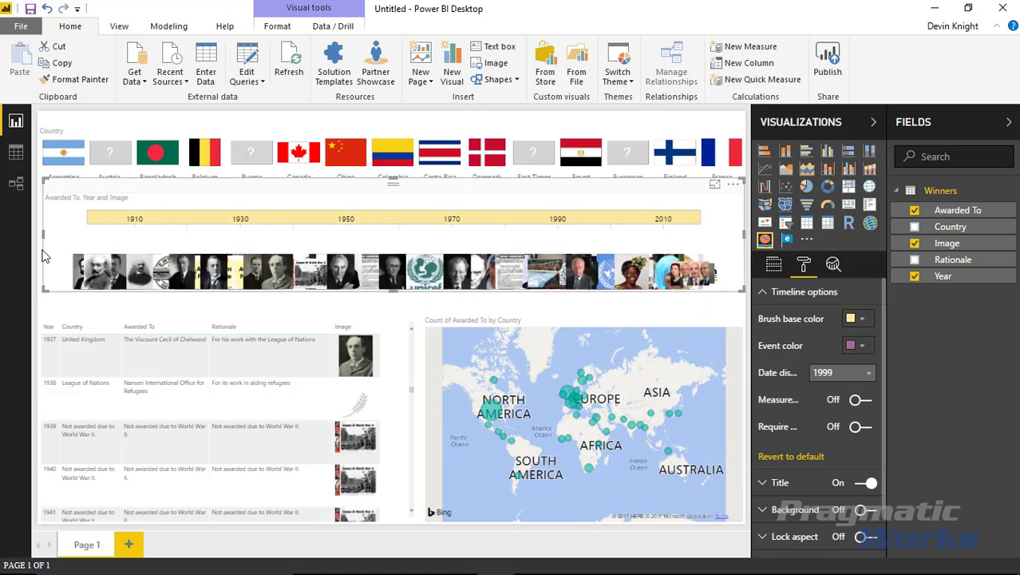
left_click(416, 265)
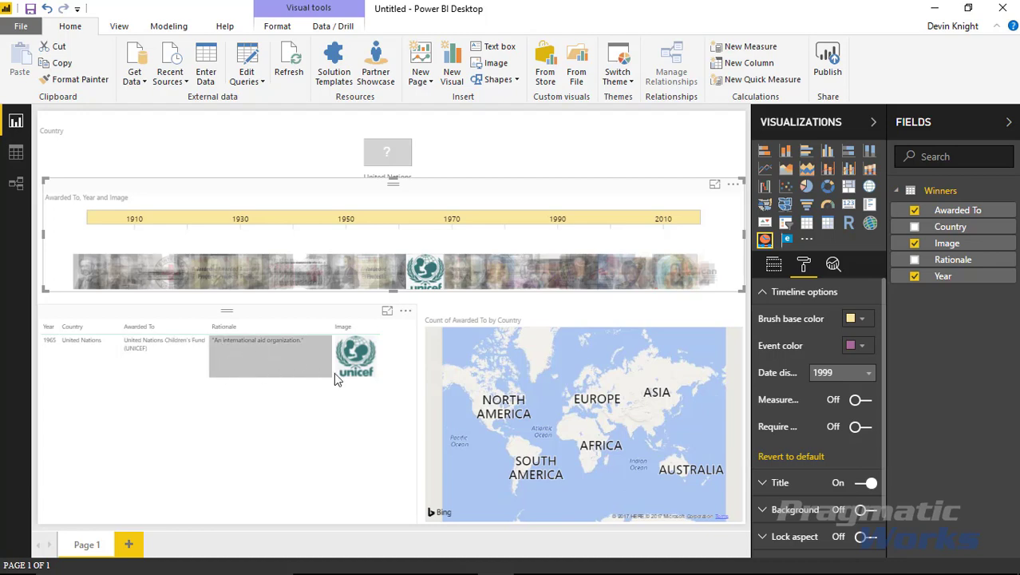
left_click(365, 267)
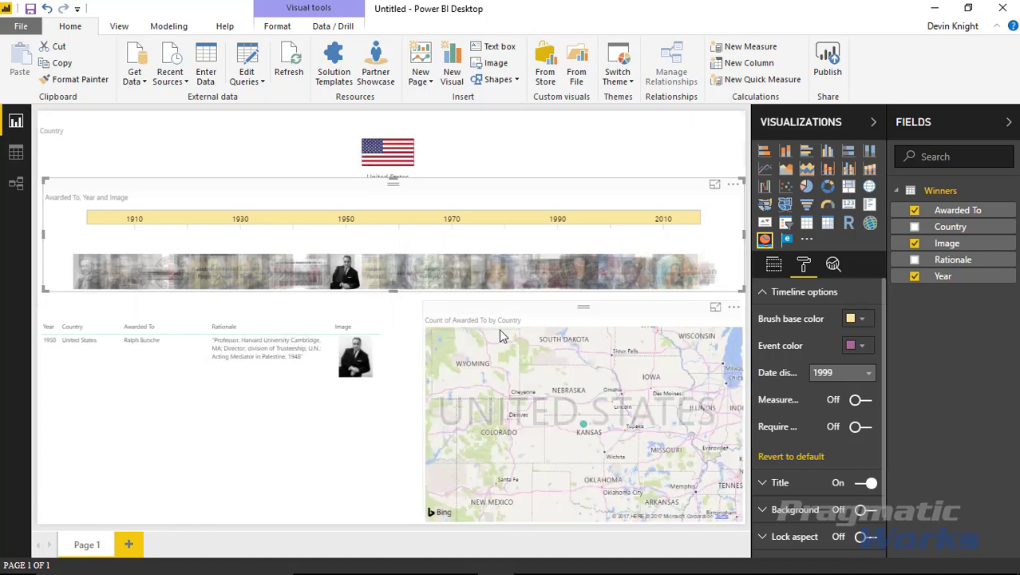
Filter the report with the flag slicer by the United States and by Denmark, clear the filter, and deselect all visuals
left_click(388, 154)
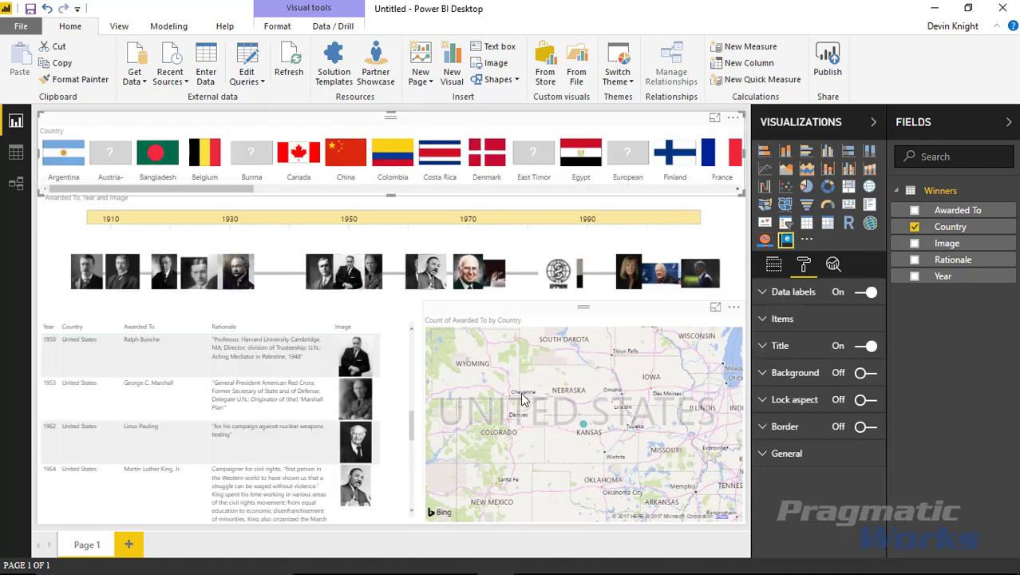
left_click(471, 153)
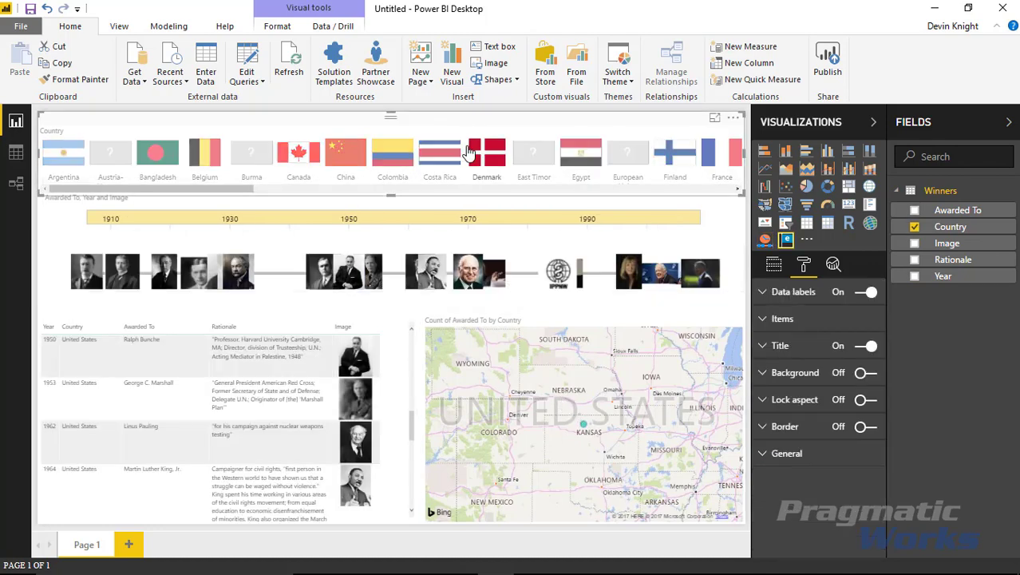
left_click(471, 153)
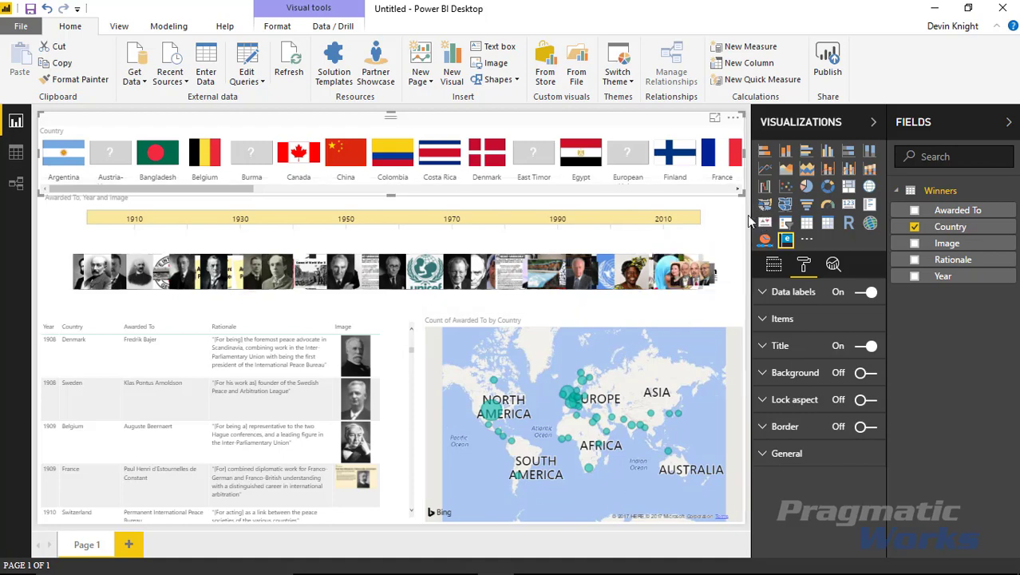
left_click(743, 272)
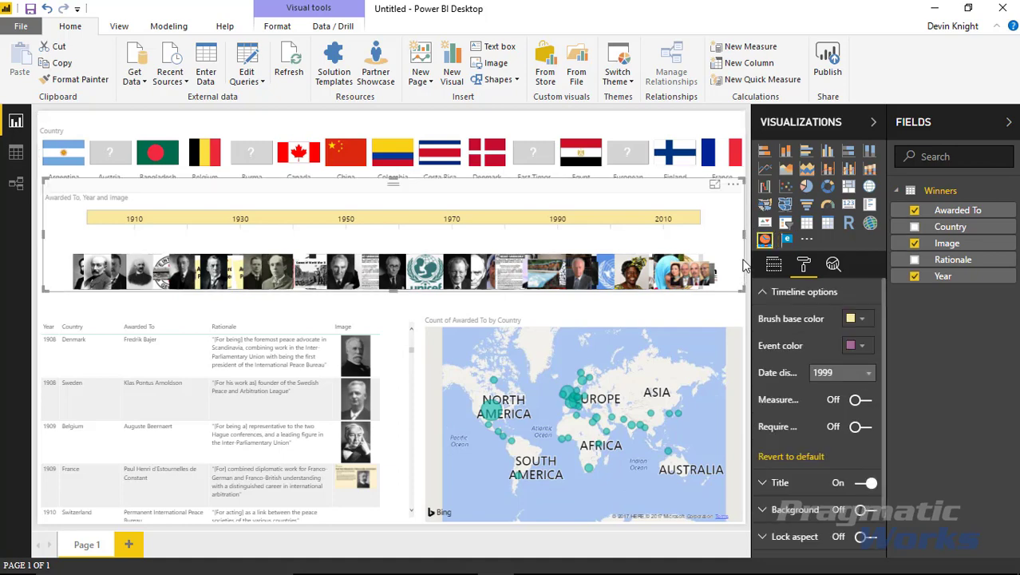
left_click(423, 340)
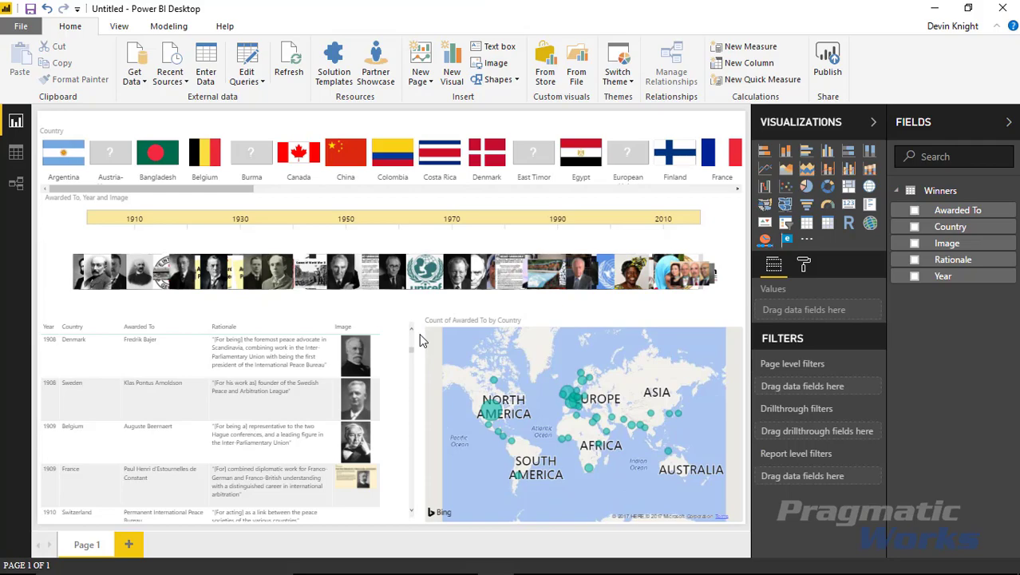